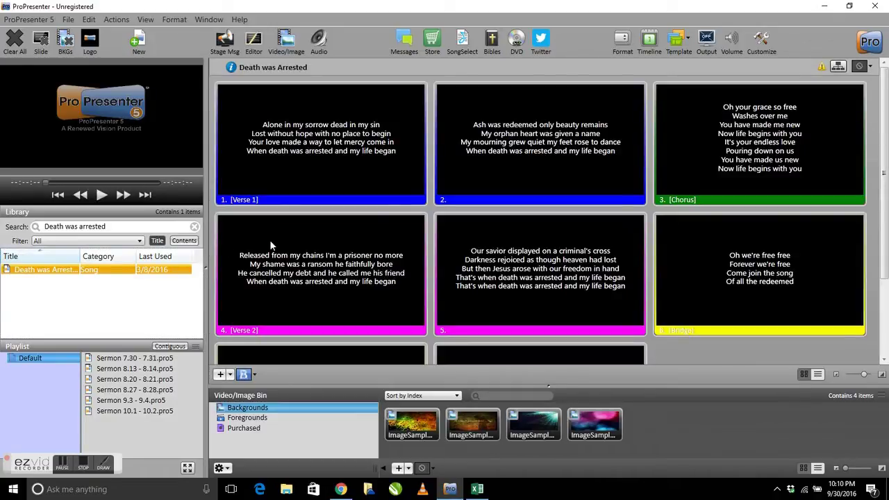
# Create a 1280 x 1040 presentation named Death was Arrested Training and resize its slides to 1280 x 650.
pyautogui.click(141, 43)
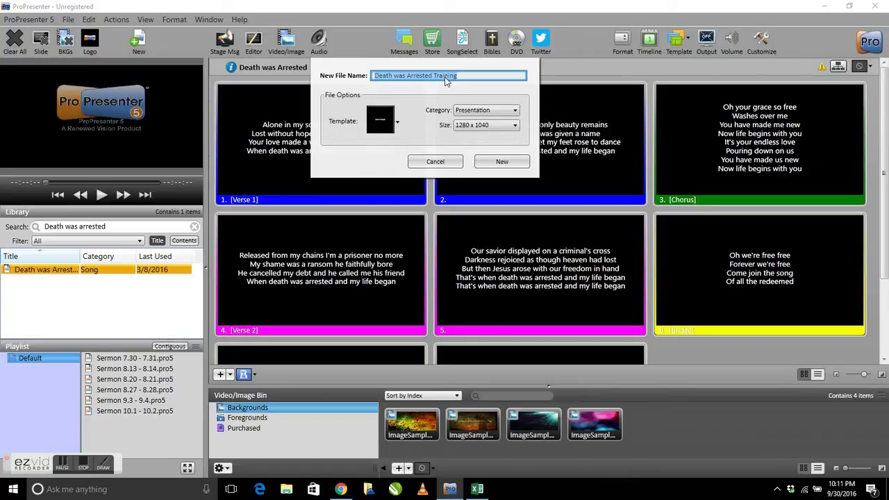
pyautogui.click(503, 163)
pyautogui.click(514, 126)
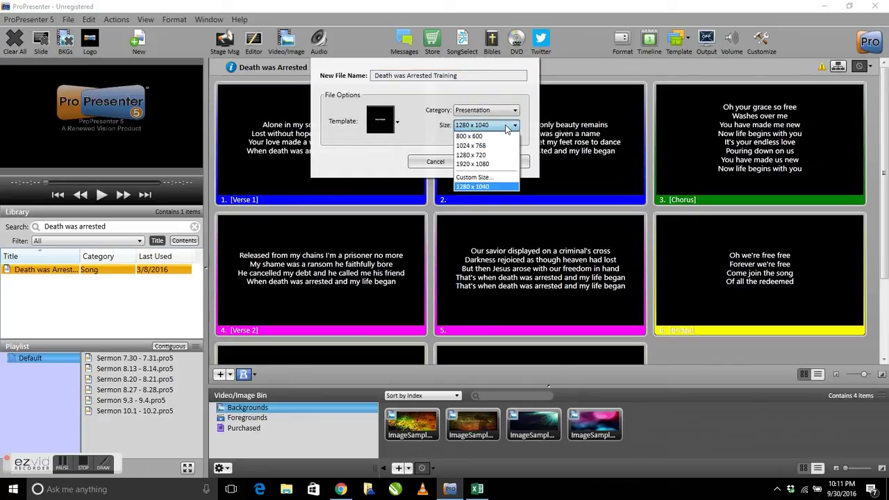
pyautogui.click(508, 129)
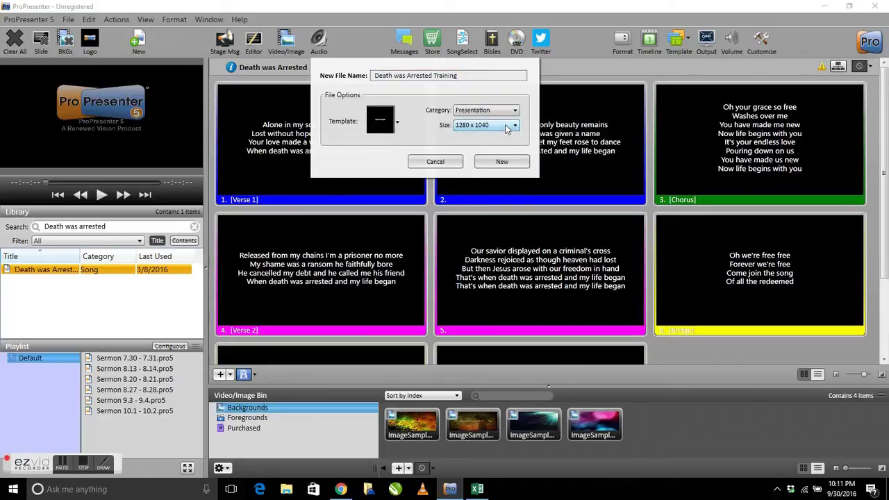
pyautogui.click(503, 162)
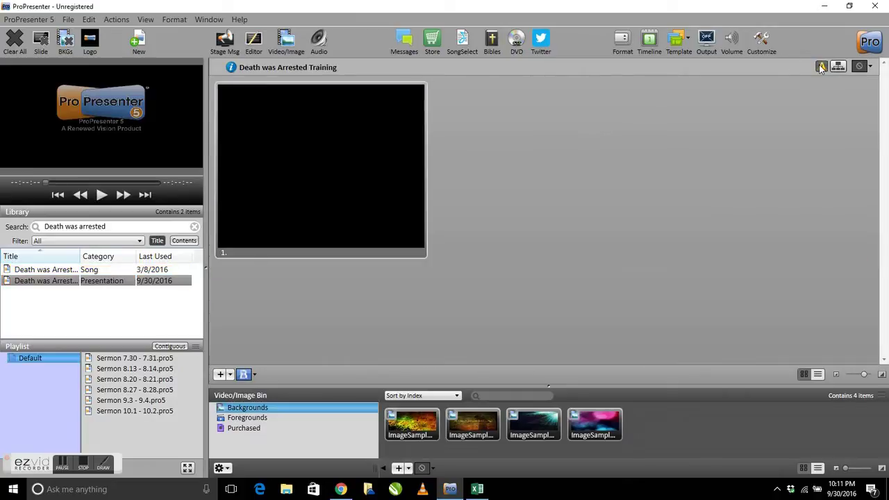
pyautogui.click(492, 295)
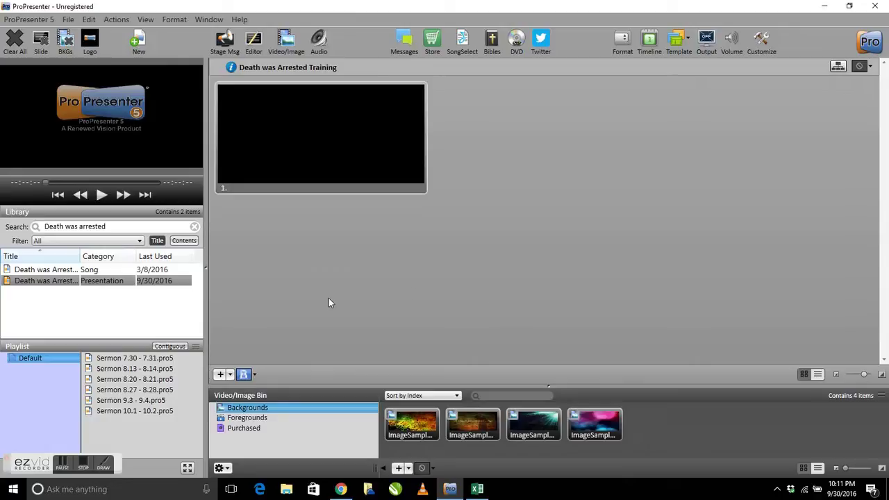
# Switch to Chrome and compare the Death Was Arrested lyrics on musicservices.org with the guitar chords page.
pyautogui.moveTo(341, 491)
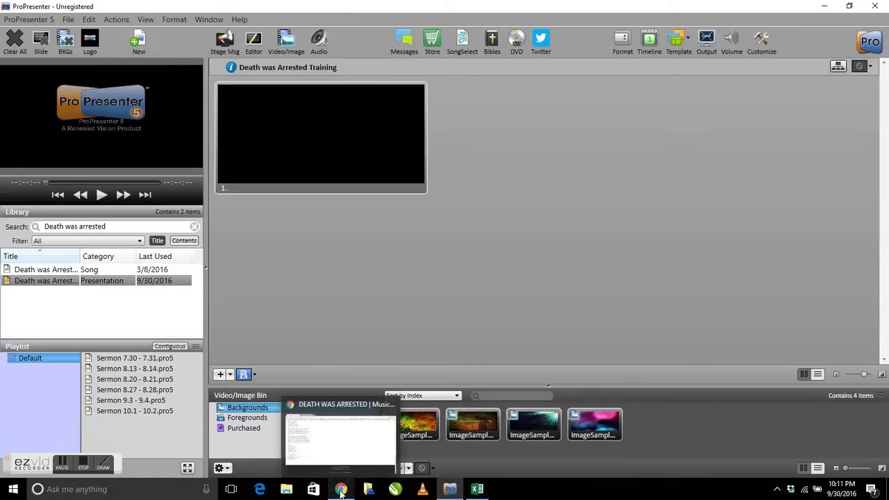
pyautogui.click(341, 490)
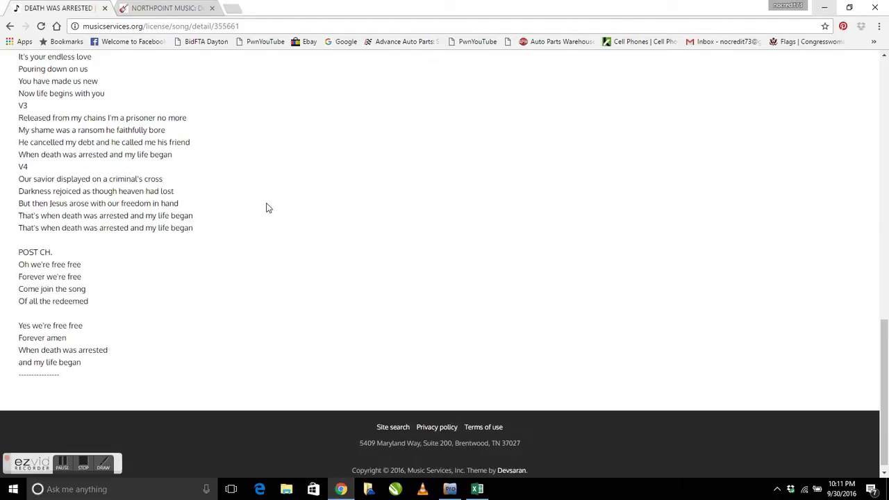
pyautogui.scroll(5, 269, 208)
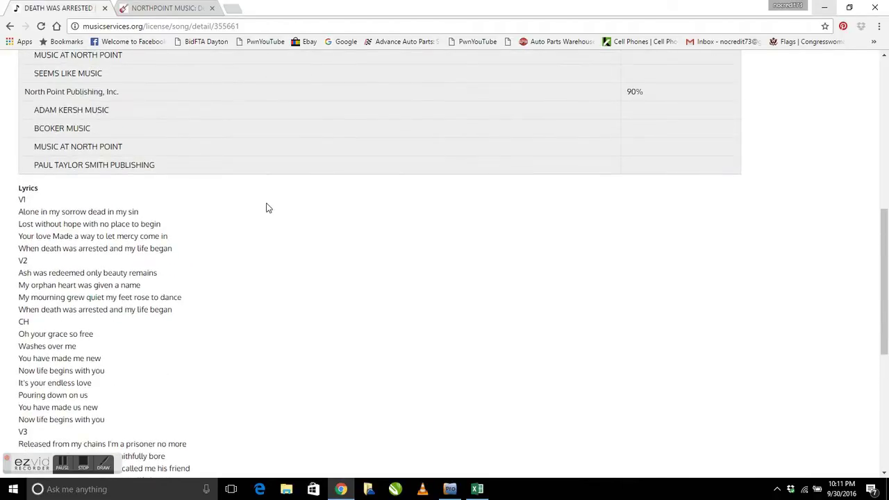
pyautogui.scroll(2, 268, 208)
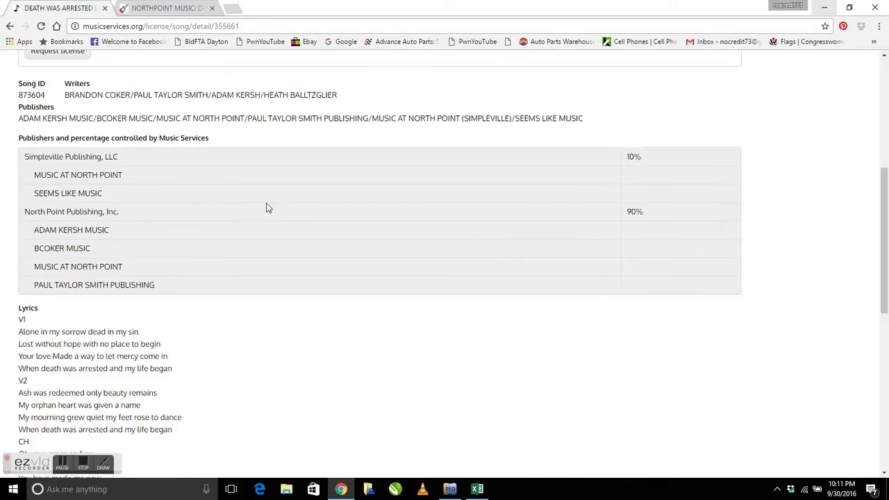
pyautogui.scroll(-3, 268, 208)
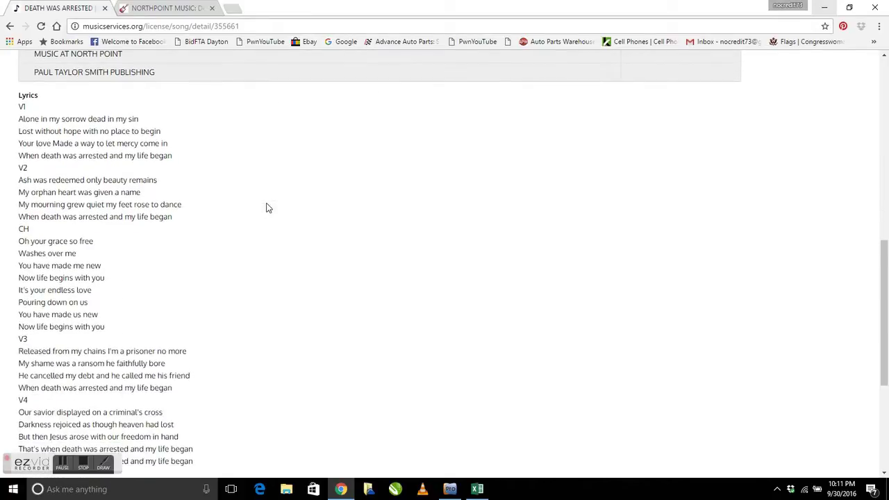
pyautogui.click(171, 10)
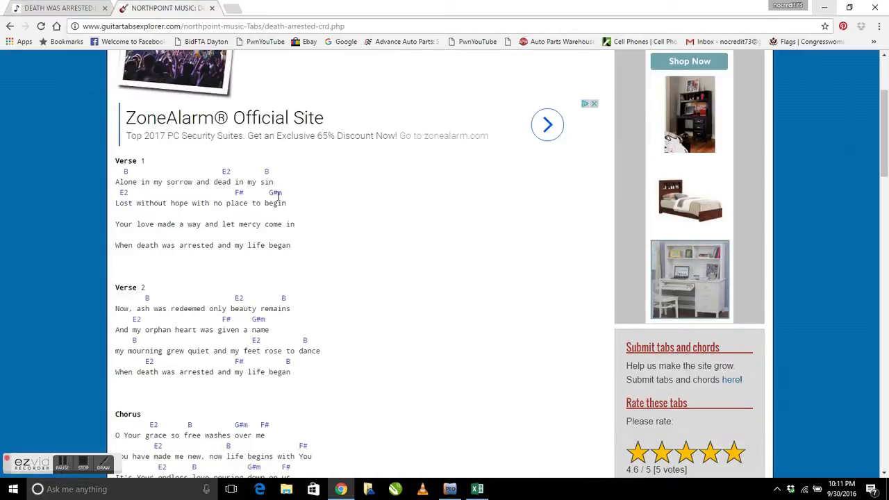
pyautogui.moveTo(276, 192)
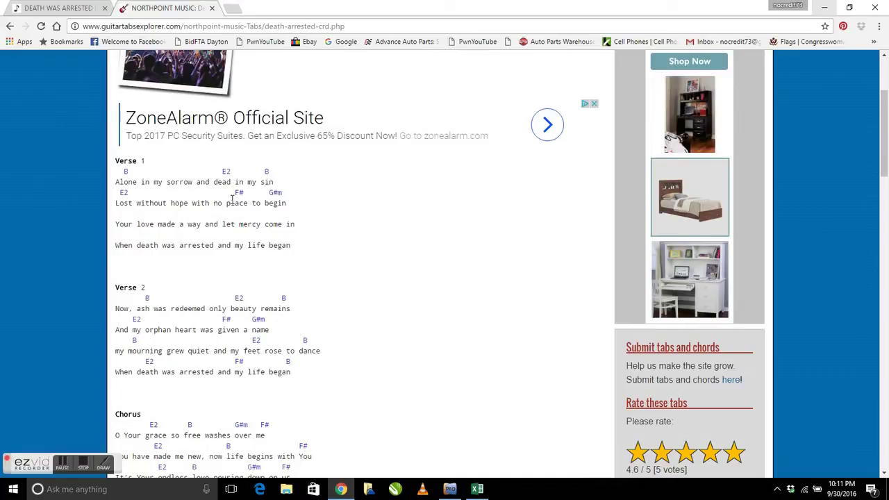
# Copy the full lyrics on the musicservices.org page, from V1 through the final line "and my life began".
pyautogui.click(42, 7)
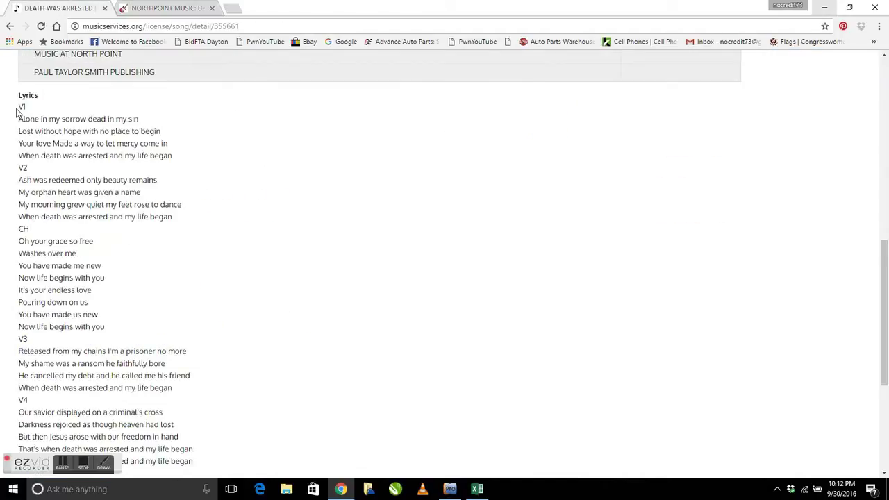
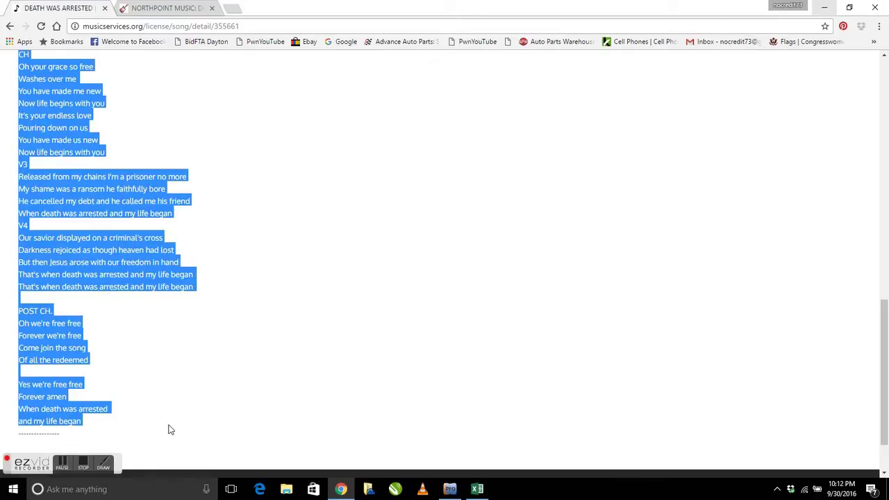
pyautogui.rightClick(109, 252)
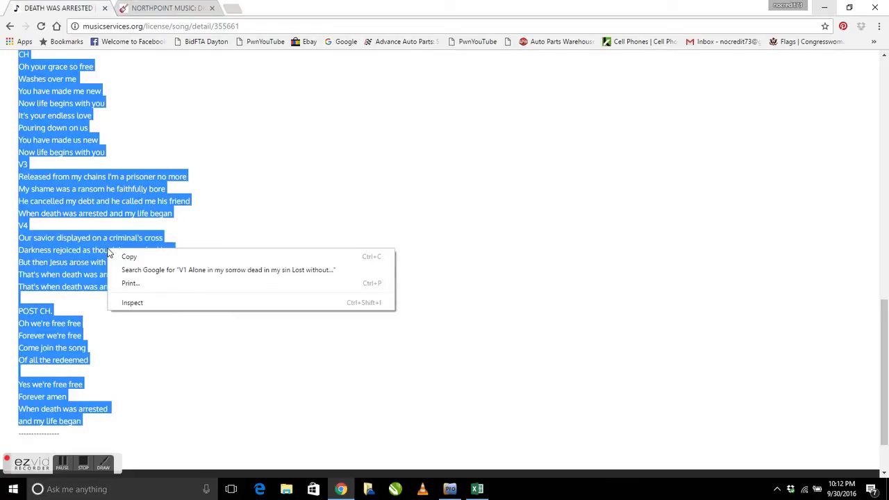
pyautogui.click(182, 357)
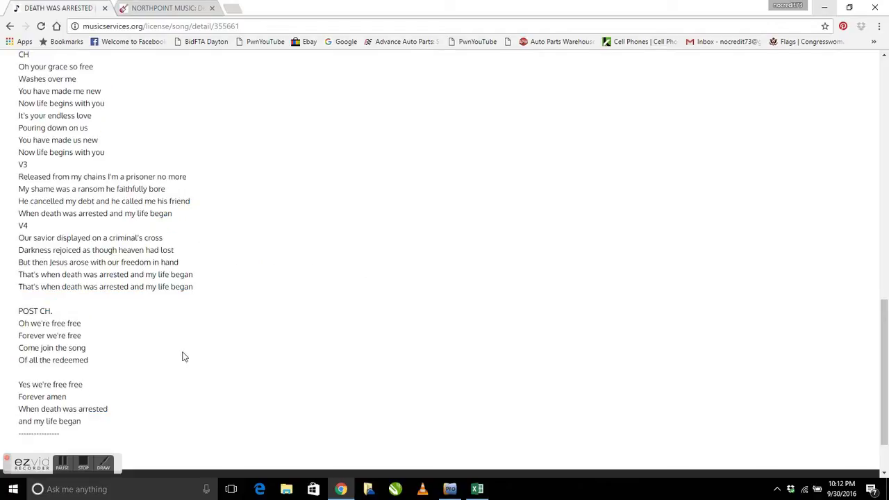
# Switch to ProPresenter, open Death was Arrested Training for reflowing, and paste the copied lyrics into its first slide.
pyautogui.click(450, 489)
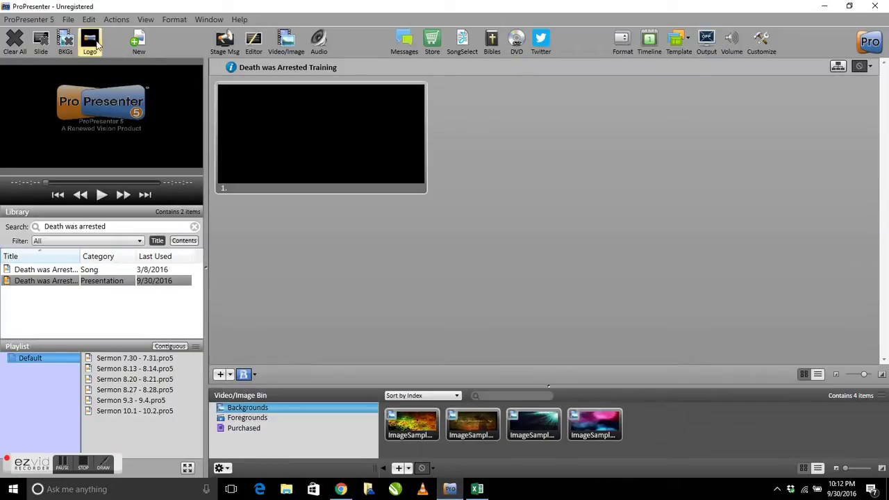
pyautogui.click(71, 21)
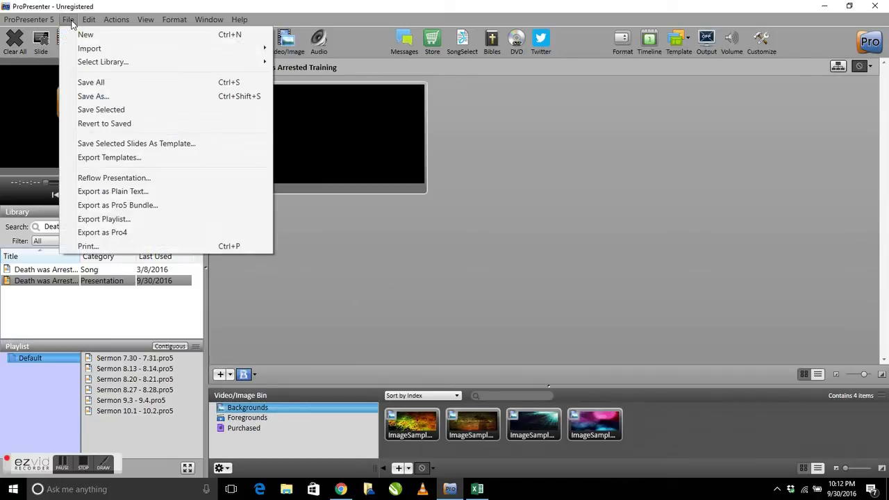
pyautogui.click(114, 178)
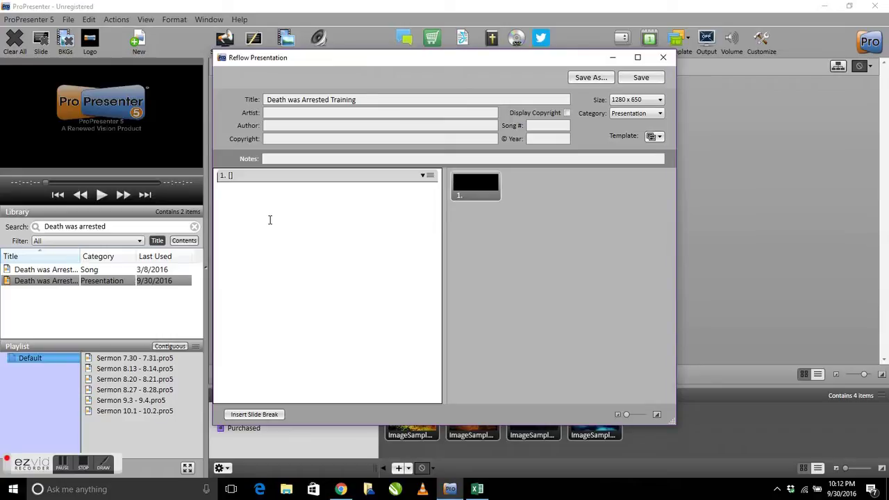
pyautogui.hotkey('ctrl', 'v')
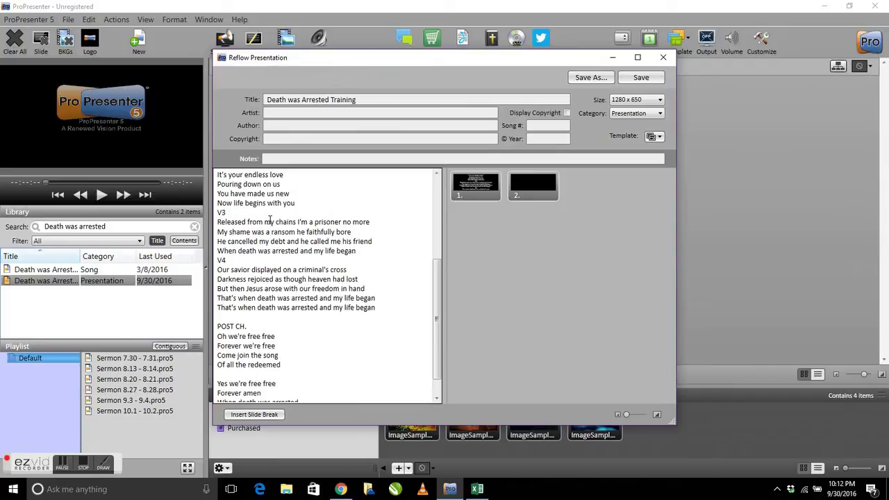
# Insert slide breaks in the lyrics after the last lines of V1 and V2.
pyautogui.scroll(5, 270, 220)
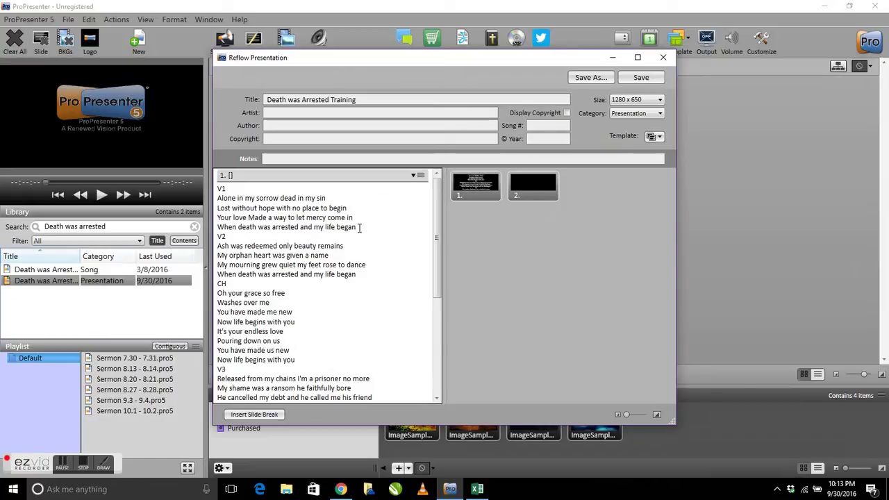
pyautogui.hotkey('ctrl', 'Return')
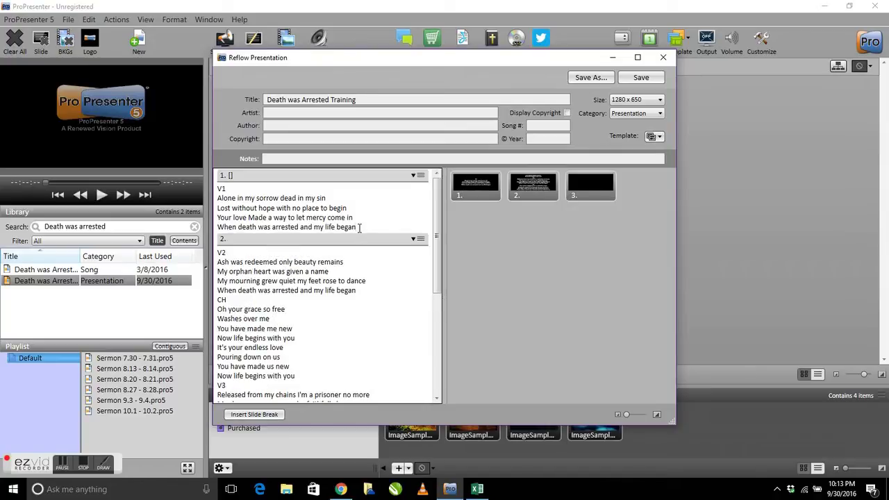
pyautogui.click(362, 291)
pyautogui.hotkey('ctrl', 'Return')
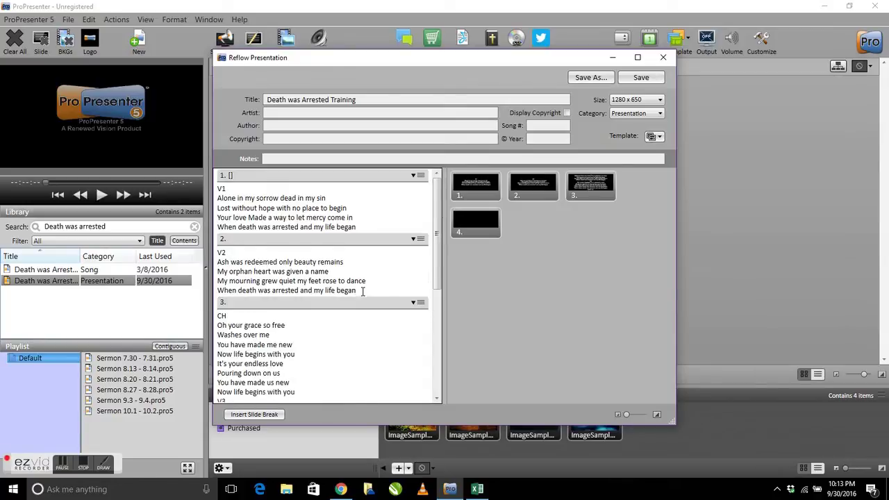
# Insert slide breaks in the lyrics after the last lines of the CH section and V3.
pyautogui.scroll(-3, 363, 291)
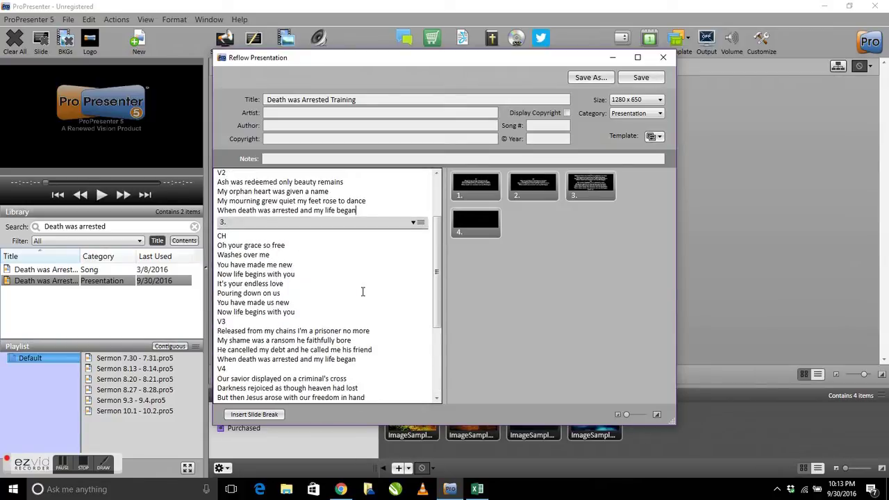
pyautogui.click(306, 314)
pyautogui.hotkey('ctrl', 'Return')
pyautogui.click(366, 376)
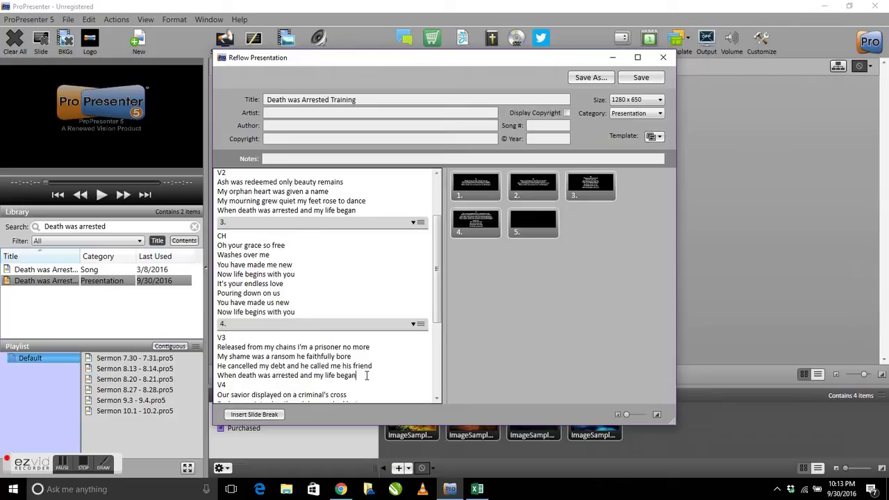
pyautogui.hotkey('ctrl', 'Return')
# Insert a slide break between V4 and the POST CH. section, and save the reflowed presentation.
pyautogui.press('Down')
pyautogui.press('Down')
pyautogui.press('Down')
pyautogui.press('Down')
pyautogui.press('Down')
pyautogui.press('Down')
pyautogui.press('Down')
pyautogui.press('Down')
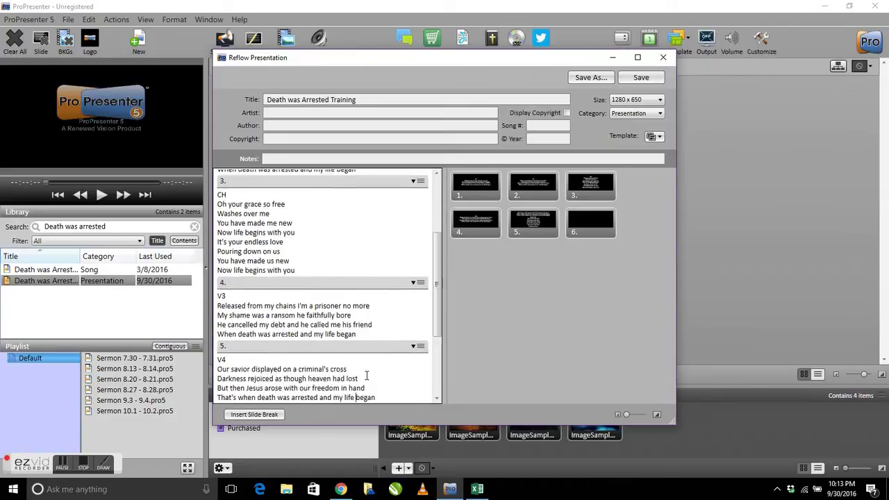
pyautogui.press('Down')
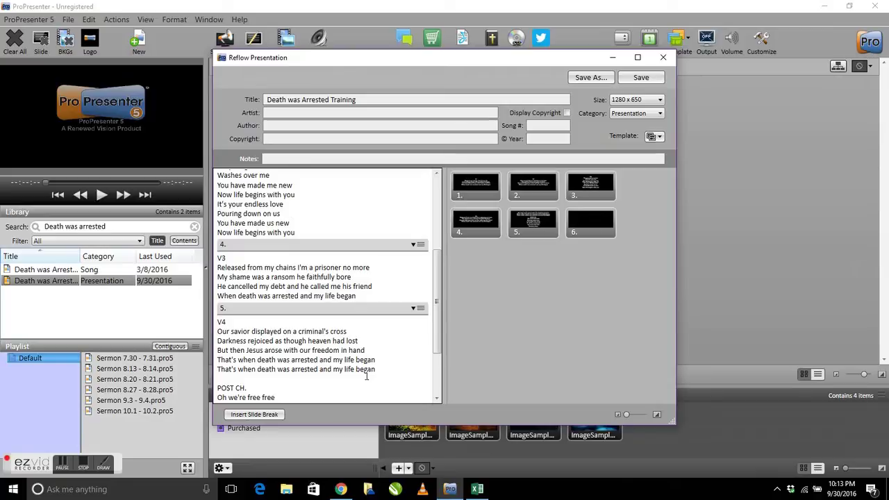
pyautogui.hotkey('ctrl', 'Return')
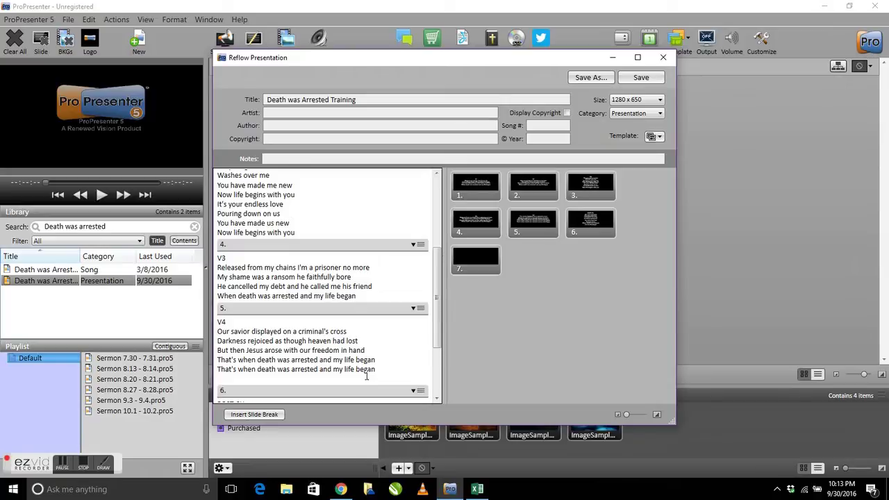
pyautogui.scroll(-5, 367, 376)
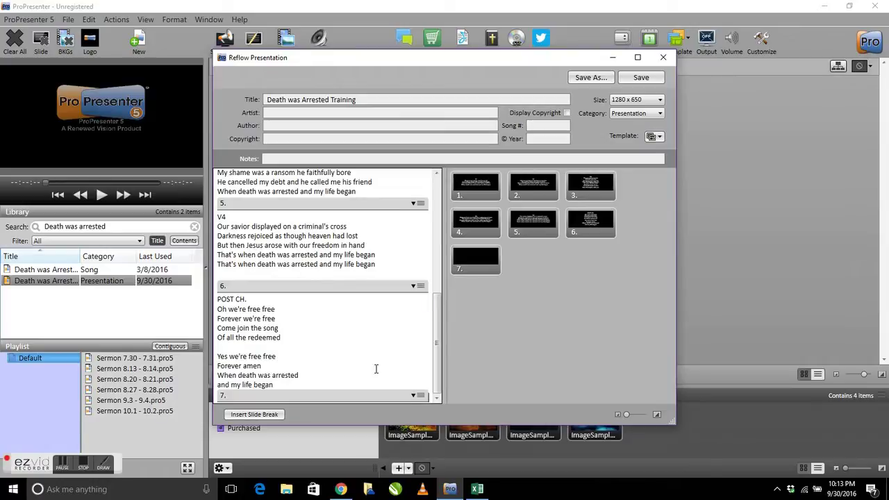
pyautogui.click(628, 78)
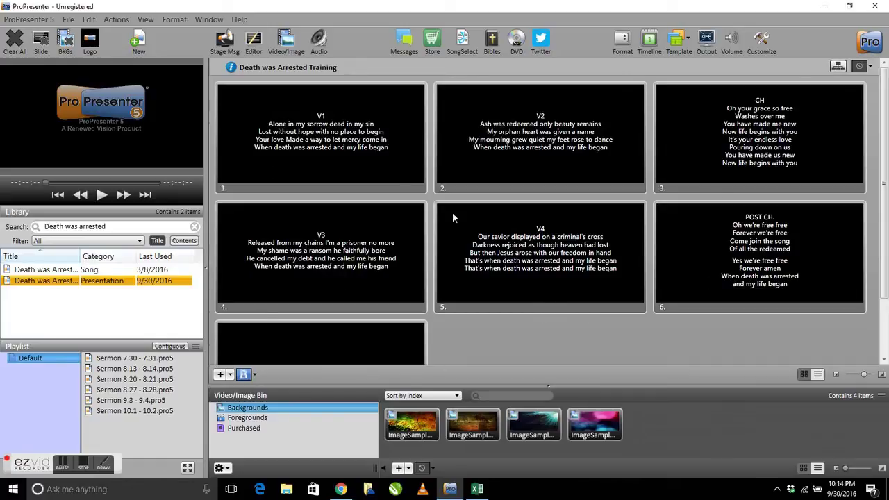
# Label the group starting at the V1 slide as Verse 1 and start a new Verse 2 group at the V2 slide.
pyautogui.rightClick(335, 138)
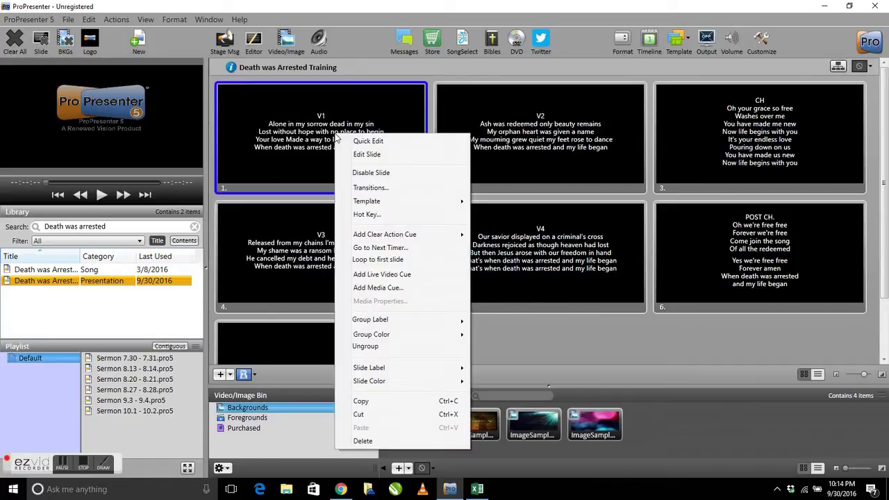
pyautogui.moveTo(387, 323)
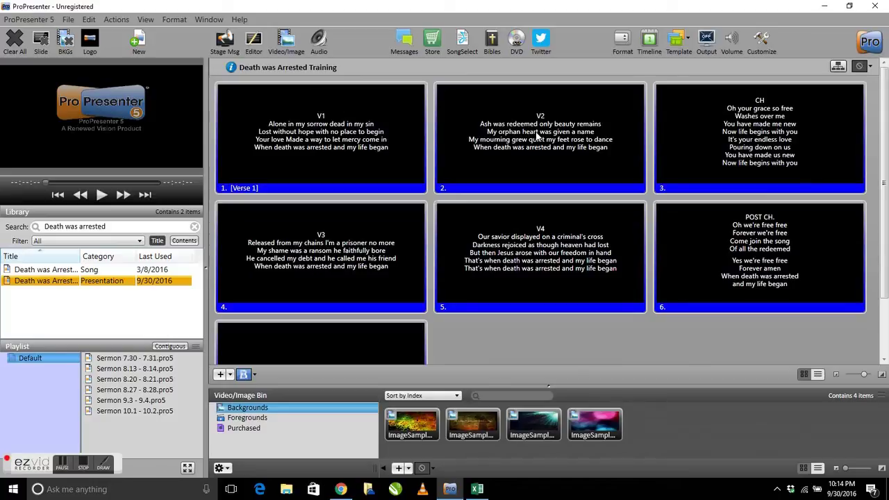
pyautogui.rightClick(536, 137)
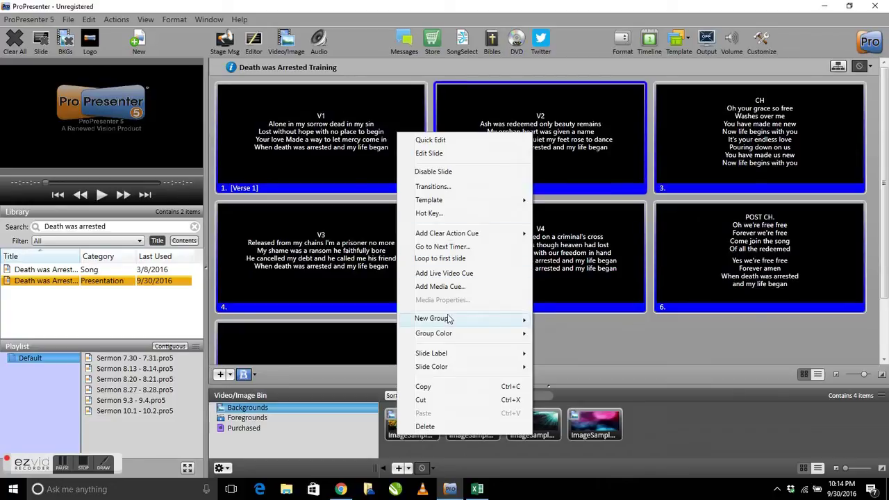
pyautogui.moveTo(447, 322)
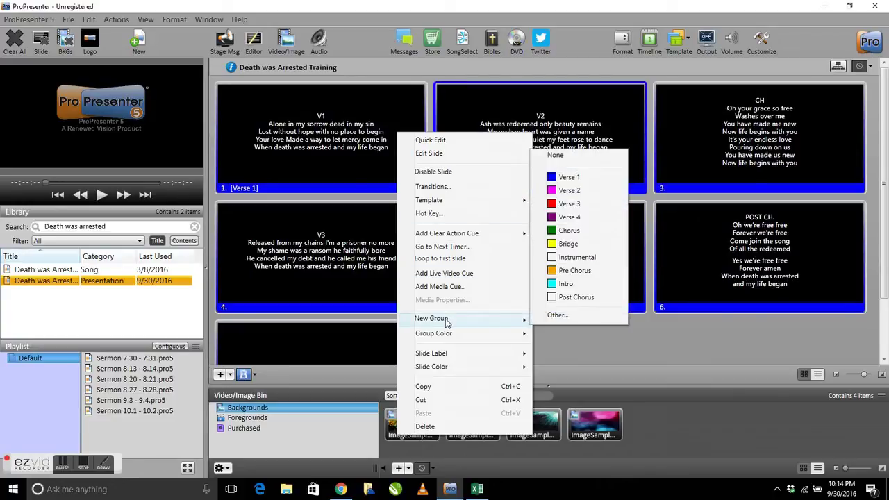
pyautogui.click(569, 191)
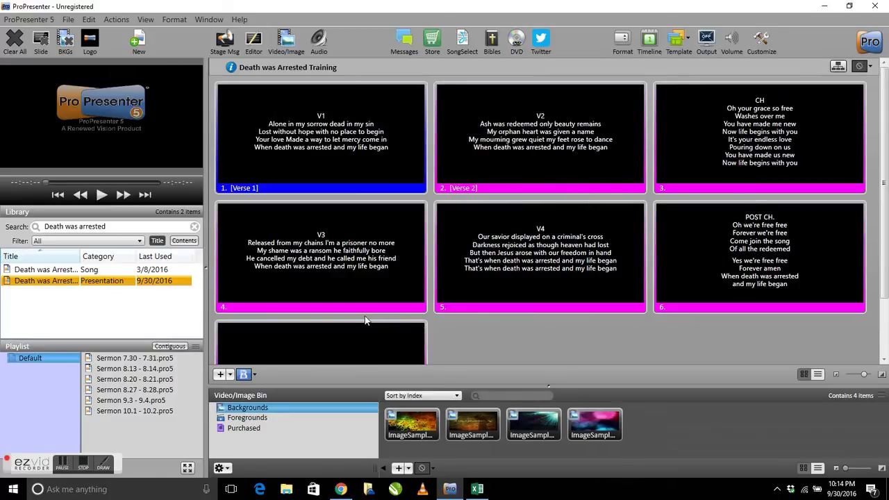
# Start a new Chorus group at the CH slide and a new Verse 3 group at the V3 slide.
pyautogui.rightClick(745, 151)
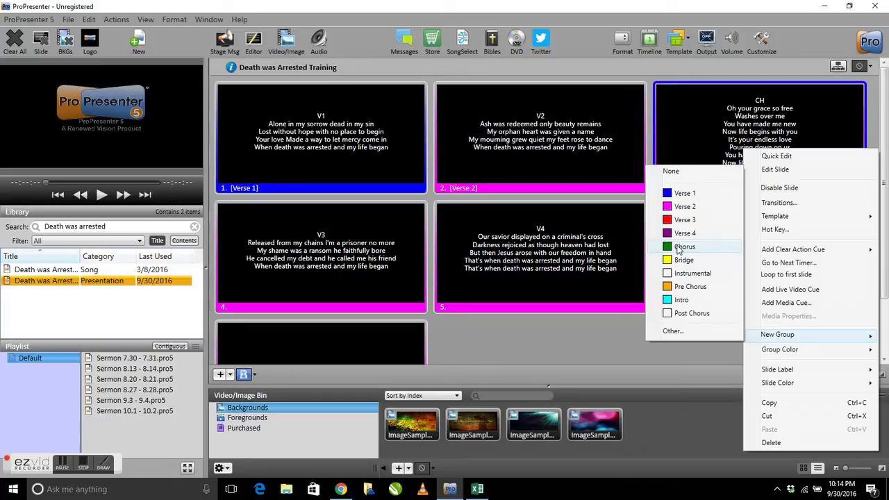
pyautogui.click(676, 245)
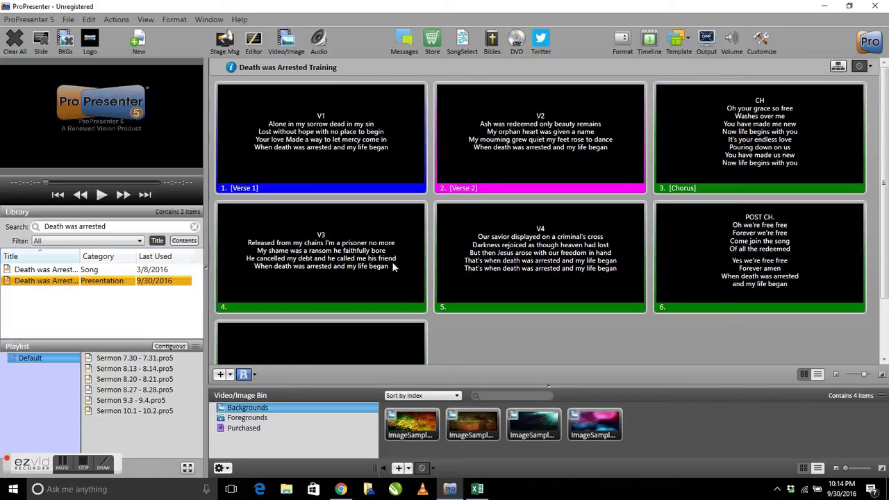
pyautogui.rightClick(289, 258)
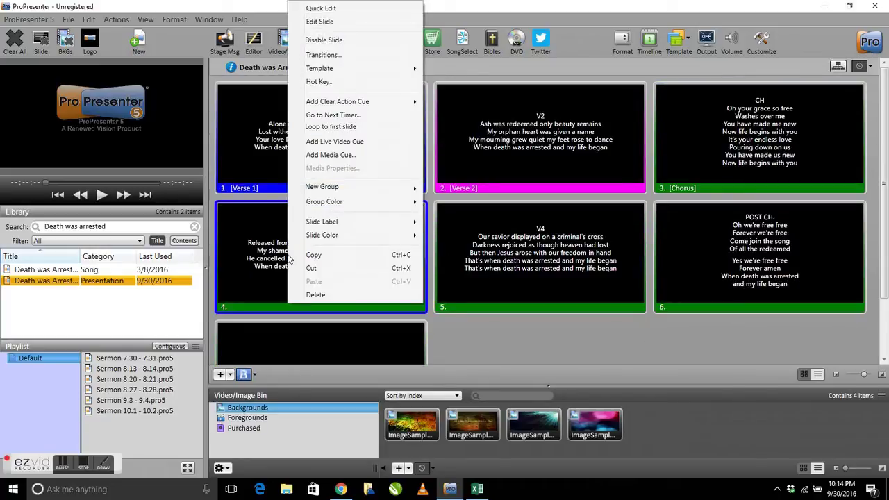
pyautogui.moveTo(339, 190)
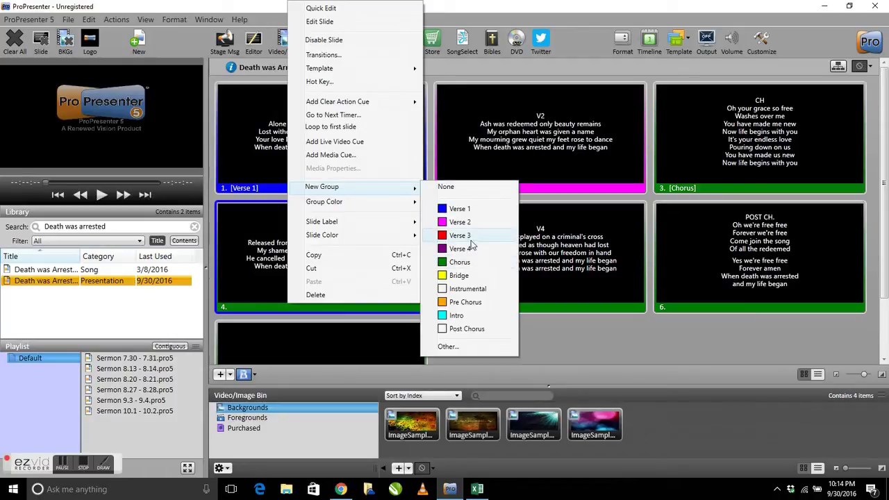
pyautogui.click(470, 236)
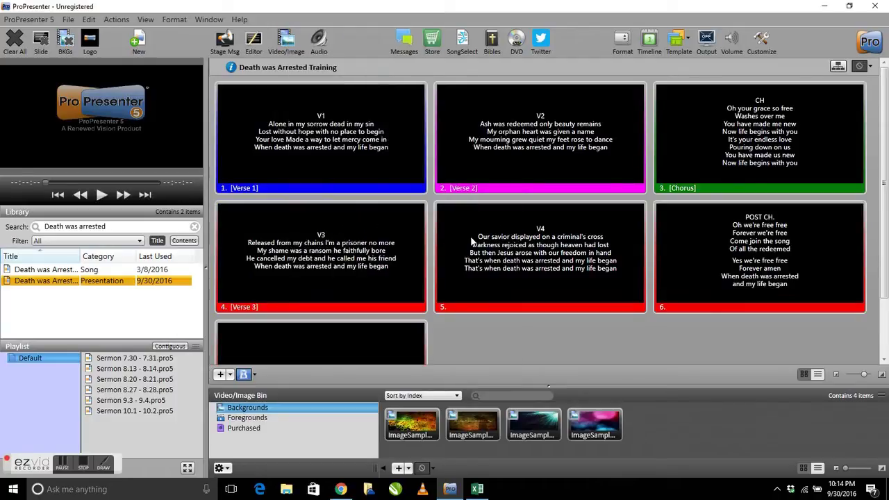
# Start a new Verse 4 group at the V4 slide and a new Post Chorus group at the POST CH. slide.
pyautogui.rightClick(471, 240)
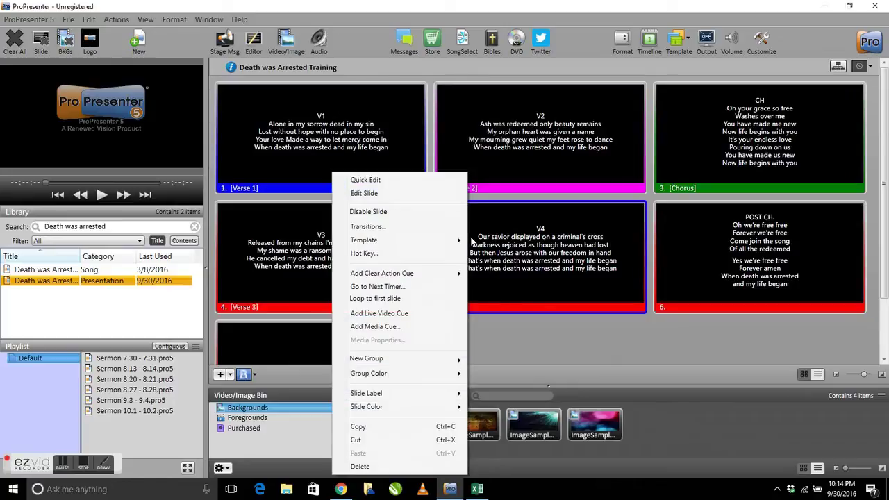
pyautogui.moveTo(395, 359)
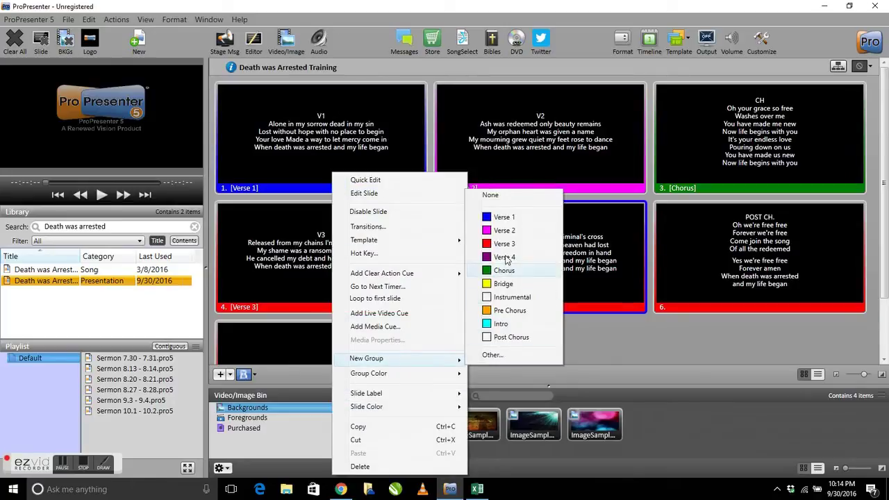
pyautogui.click(504, 257)
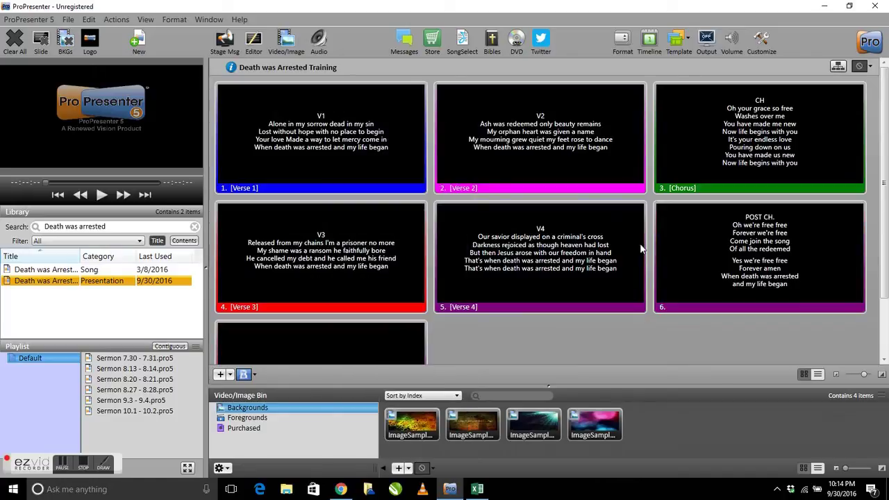
pyautogui.rightClick(742, 250)
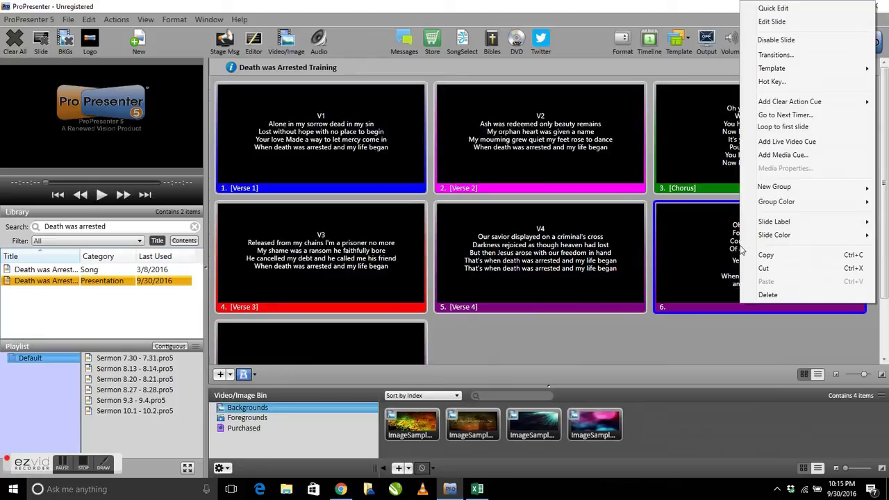
pyautogui.moveTo(768, 189)
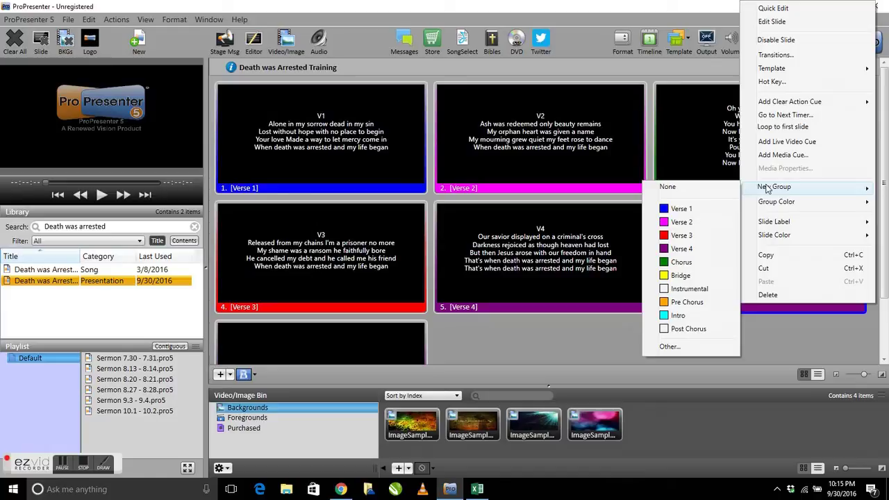
pyautogui.click(689, 330)
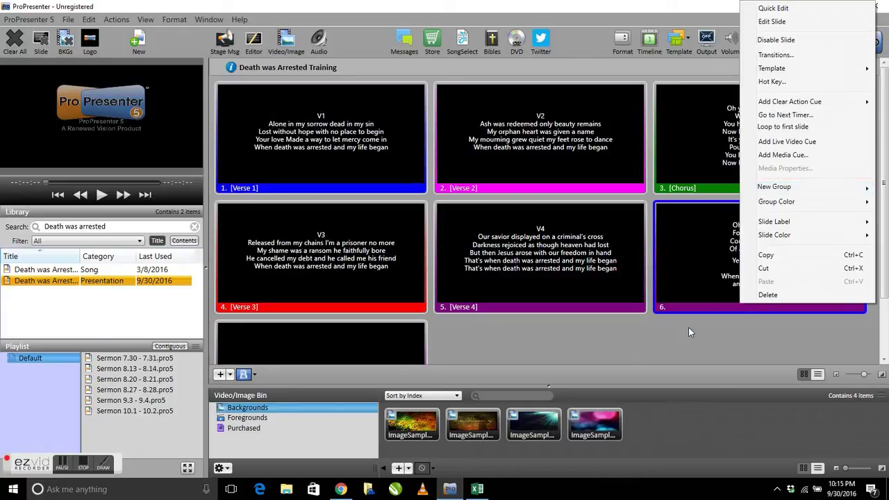
# Start a new Instrumental group at the blank slide that follows the POST CH. slide.
pyautogui.scroll(-2, 689, 328)
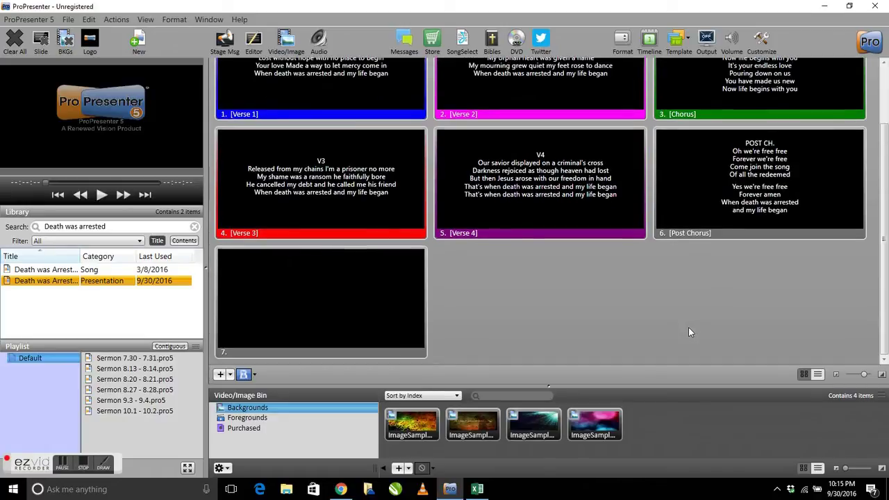
pyautogui.rightClick(289, 295)
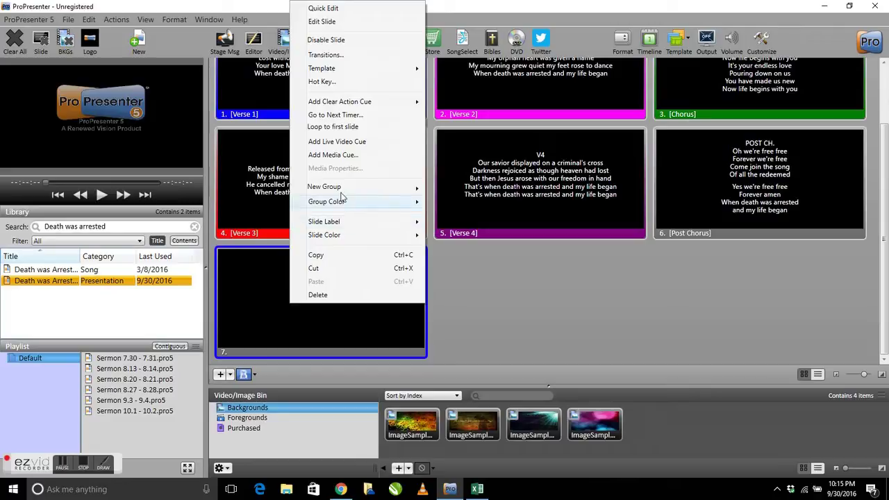
pyautogui.moveTo(337, 192)
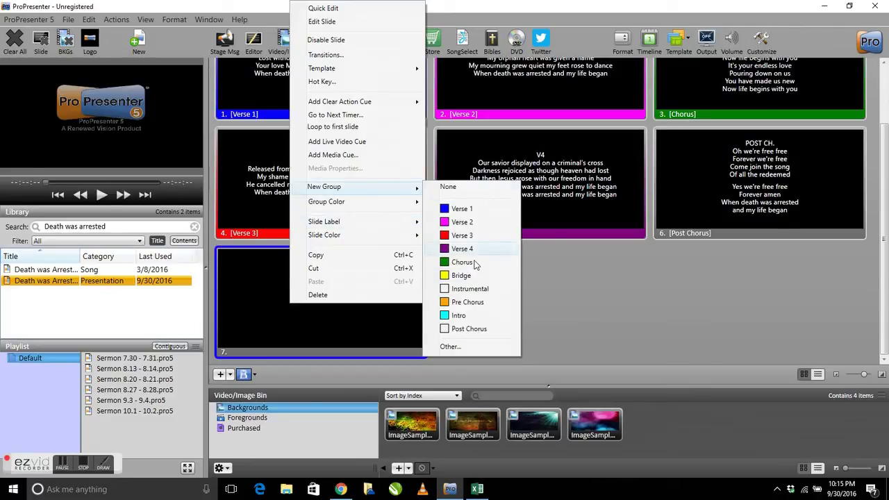
pyautogui.click(474, 289)
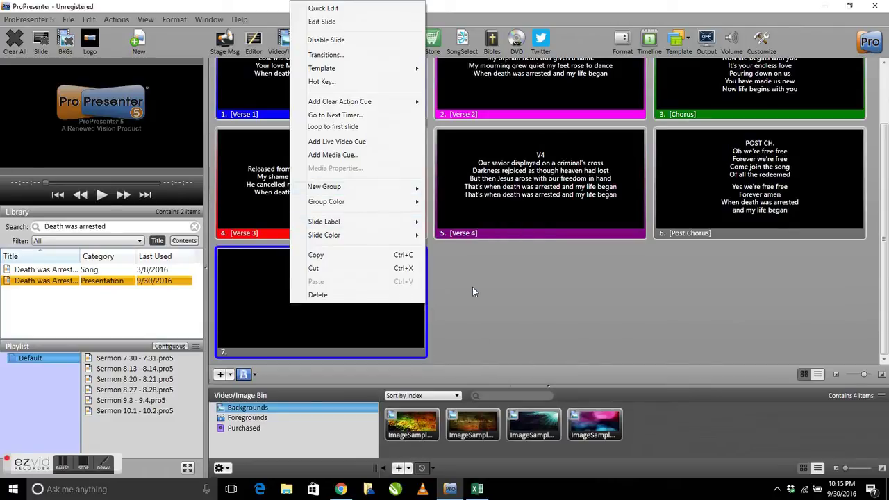
pyautogui.click(472, 291)
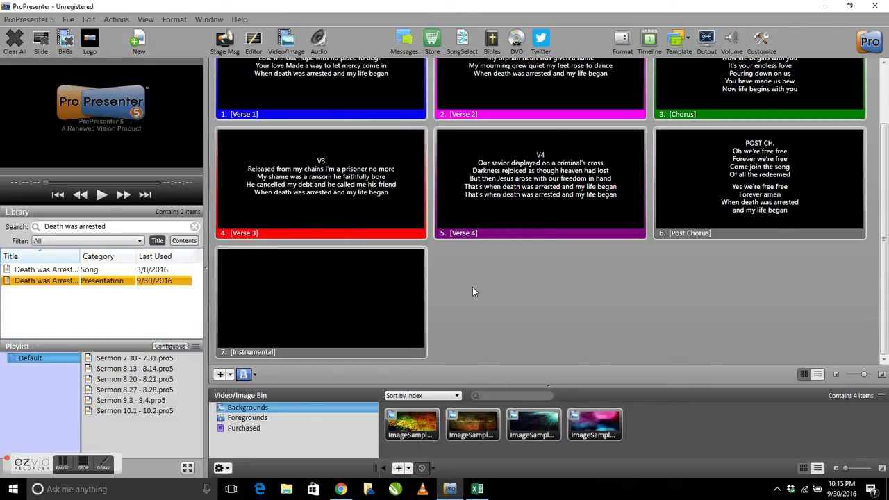
# Add a blank slide after the Instrumental slide and start a new Intro group on it.
pyautogui.click(220, 375)
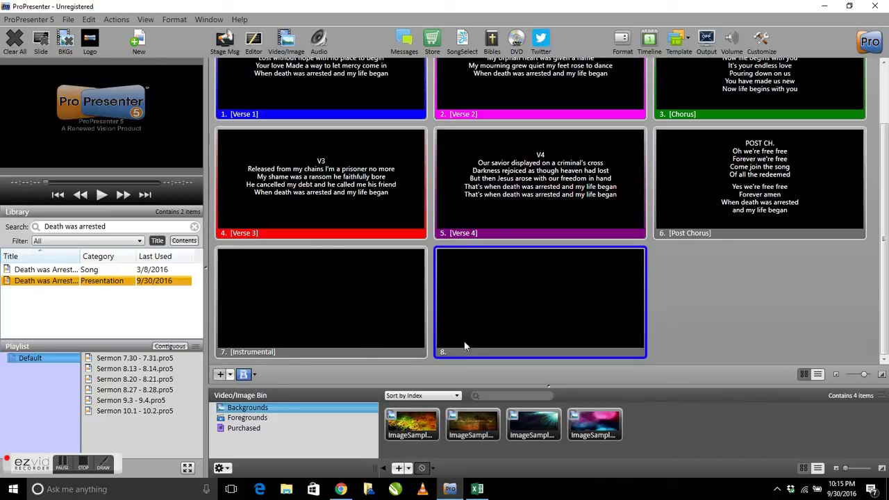
pyautogui.rightClick(482, 330)
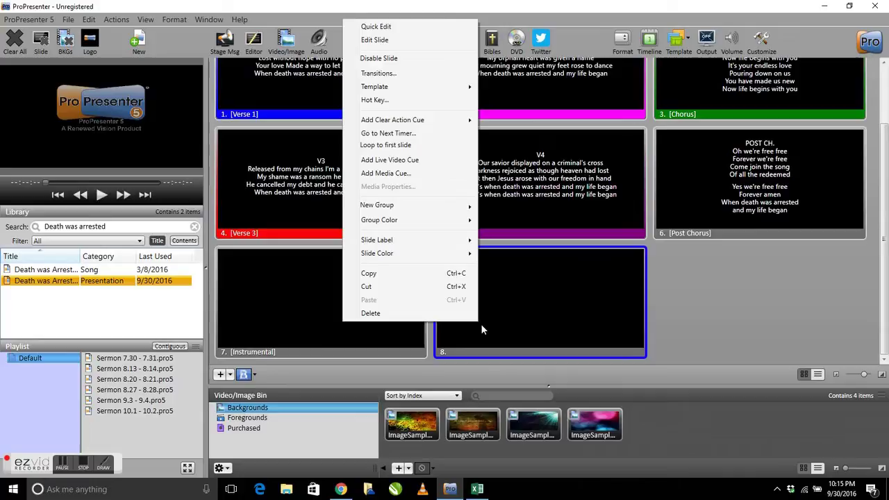
pyautogui.moveTo(405, 208)
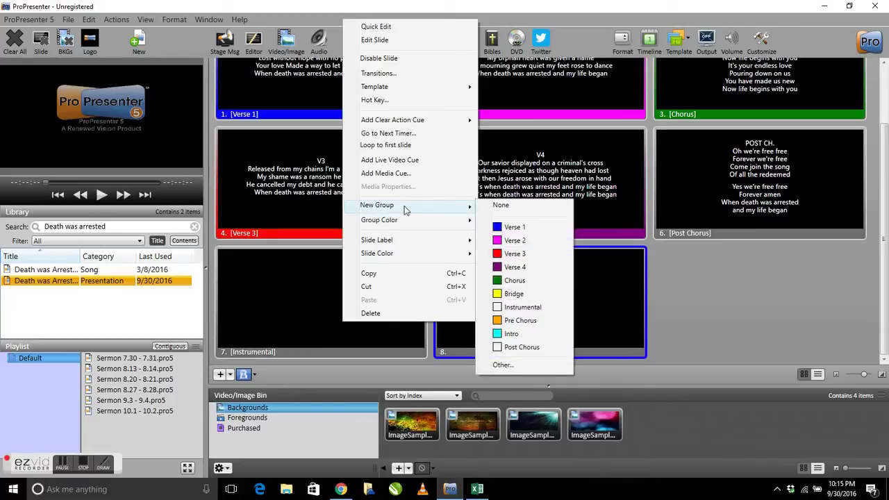
pyautogui.click(526, 333)
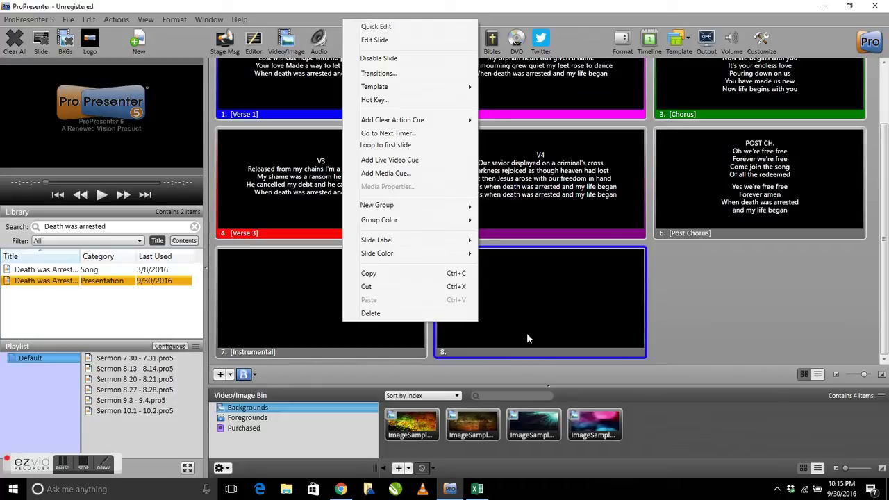
# Add another blank slide in a new custom group labelled End Song, and include that label in the preferences.
pyautogui.click(220, 374)
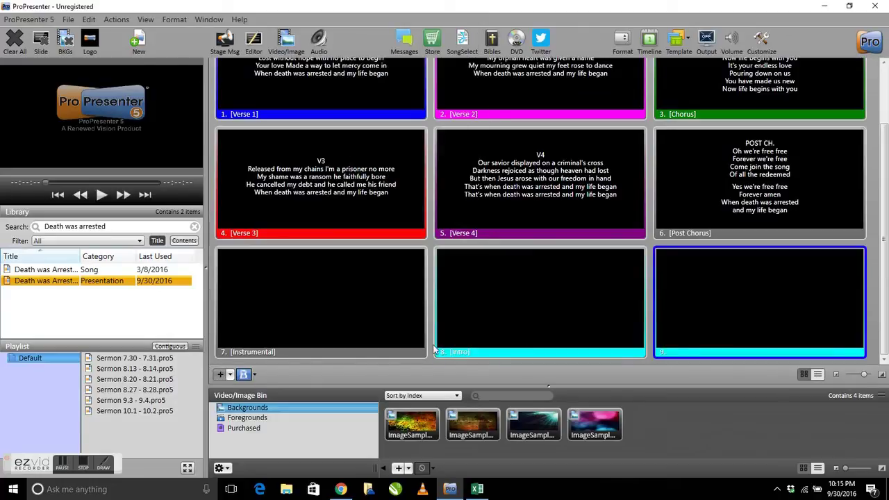
pyautogui.rightClick(731, 300)
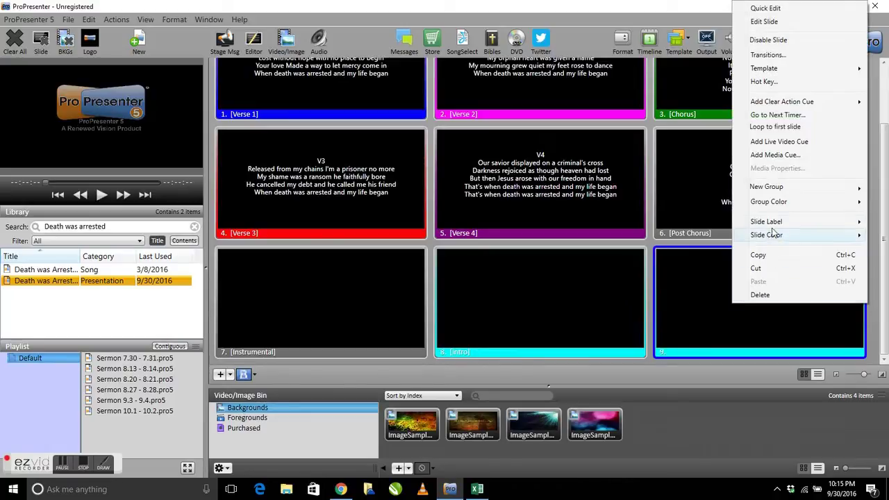
pyautogui.moveTo(767, 189)
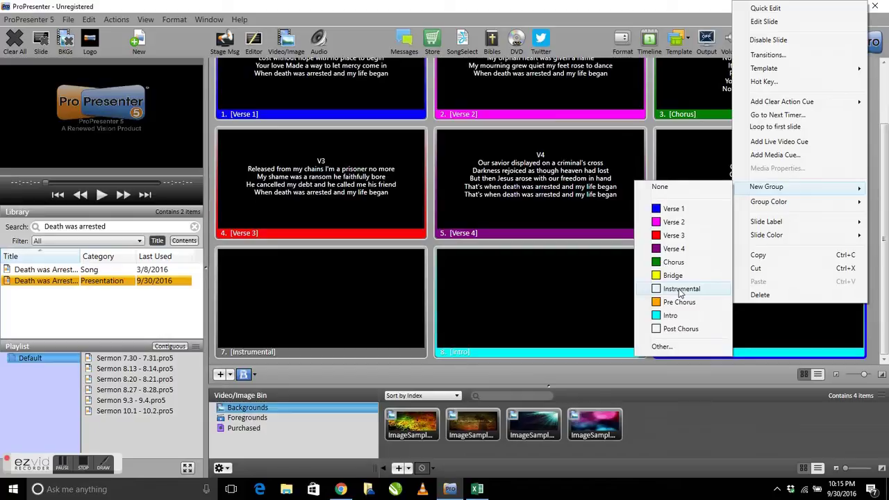
pyautogui.click(661, 346)
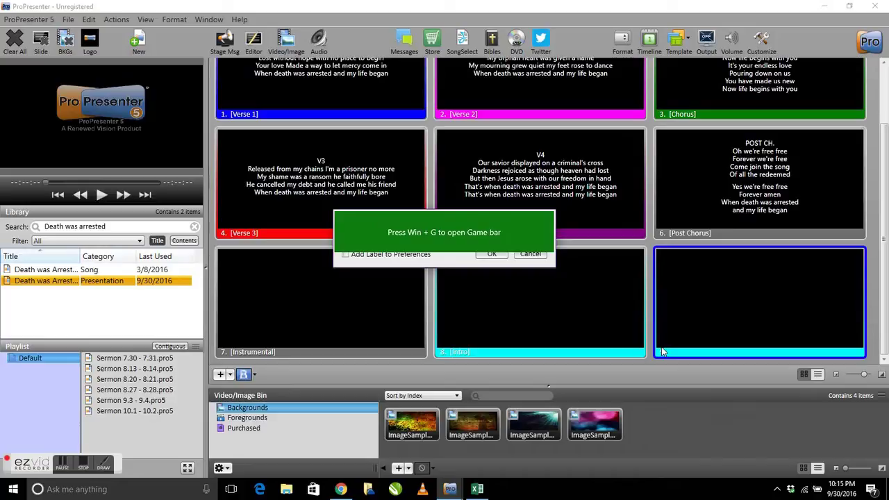
pyautogui.write('End Song')
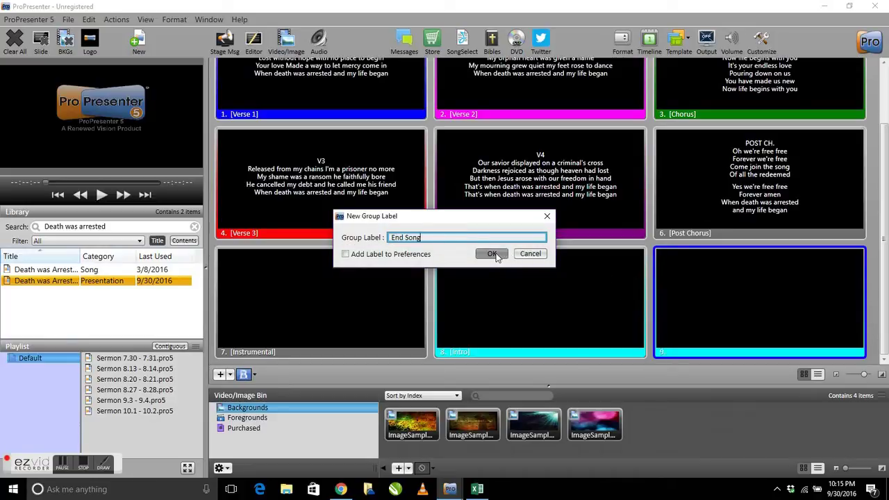
pyautogui.click(346, 254)
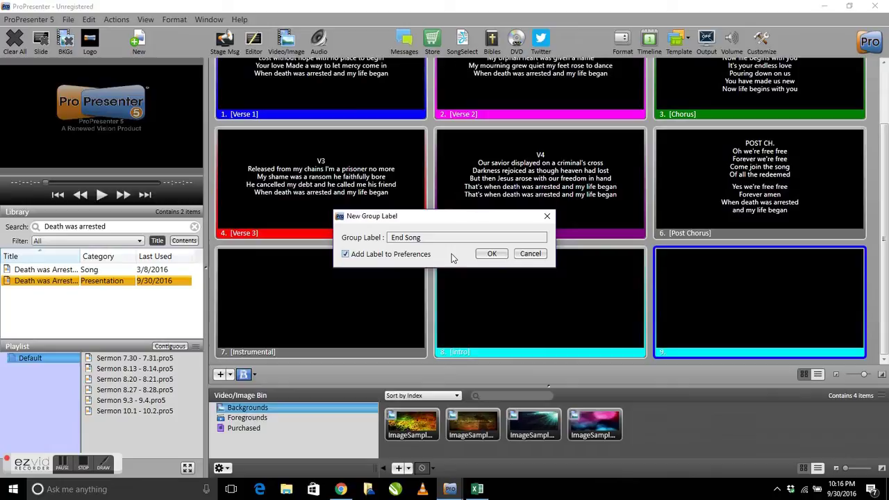
pyautogui.click(488, 254)
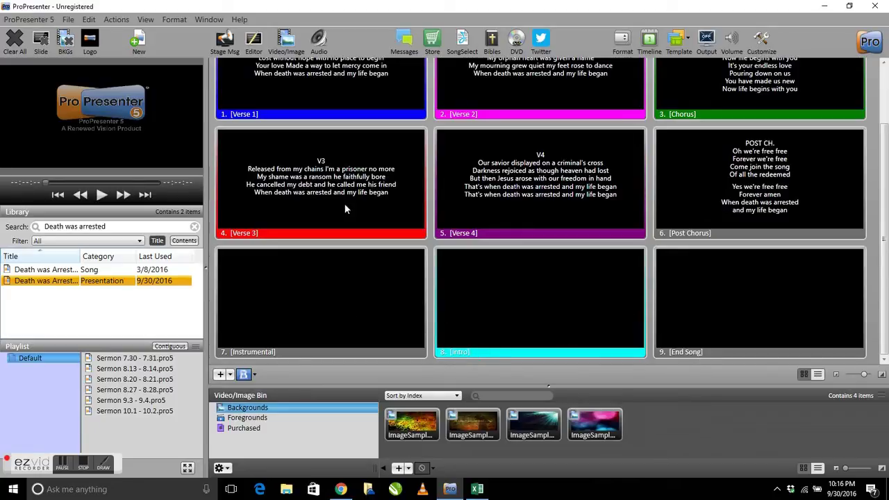
# In the label preferences, set the Instrumental group colour to brown and the Post Chorus group colour to green.
pyautogui.click(47, 22)
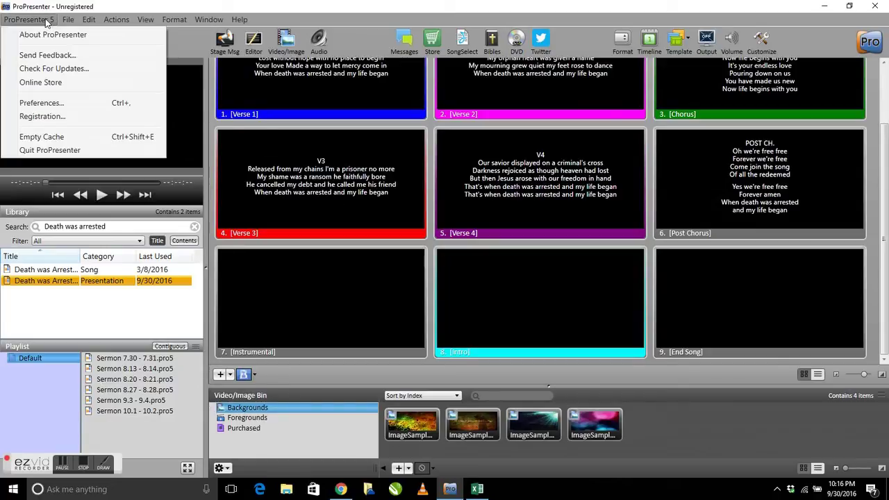
pyautogui.click(43, 103)
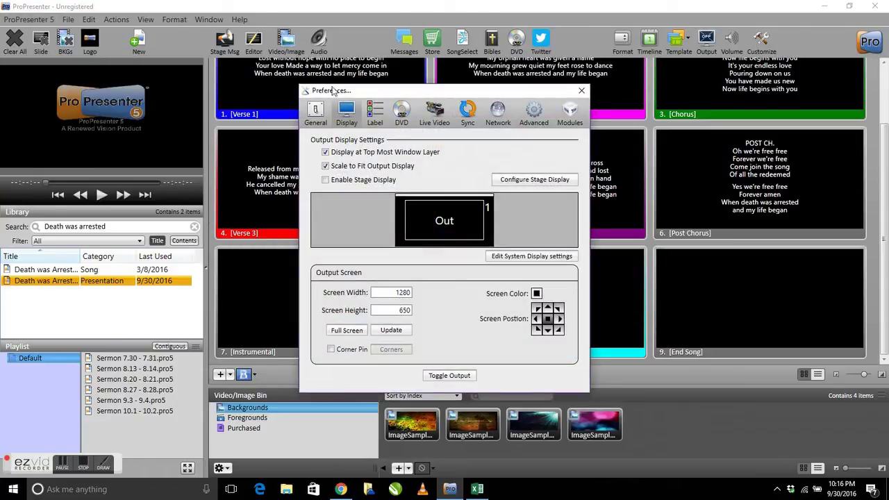
pyautogui.click(376, 117)
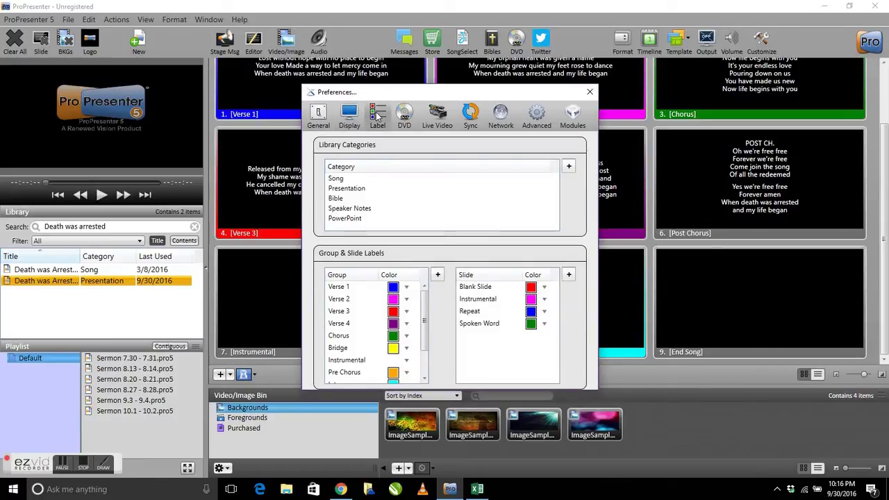
pyautogui.scroll(-2, 376, 335)
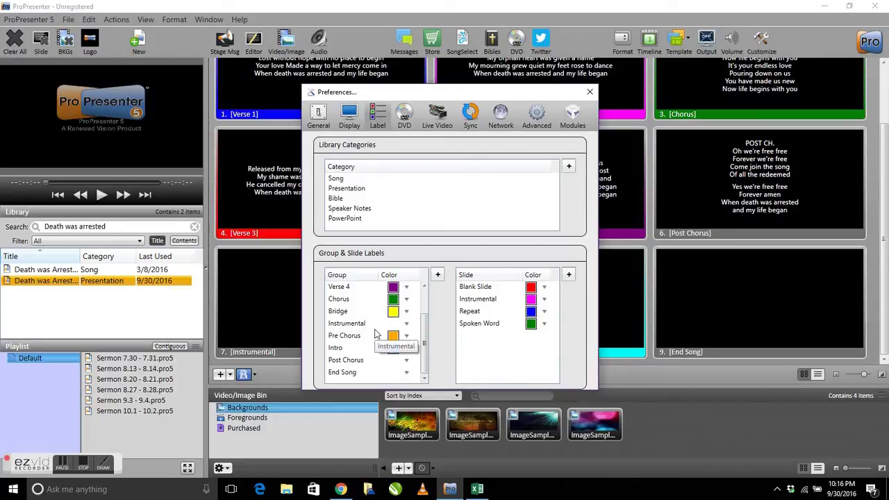
pyautogui.click(407, 324)
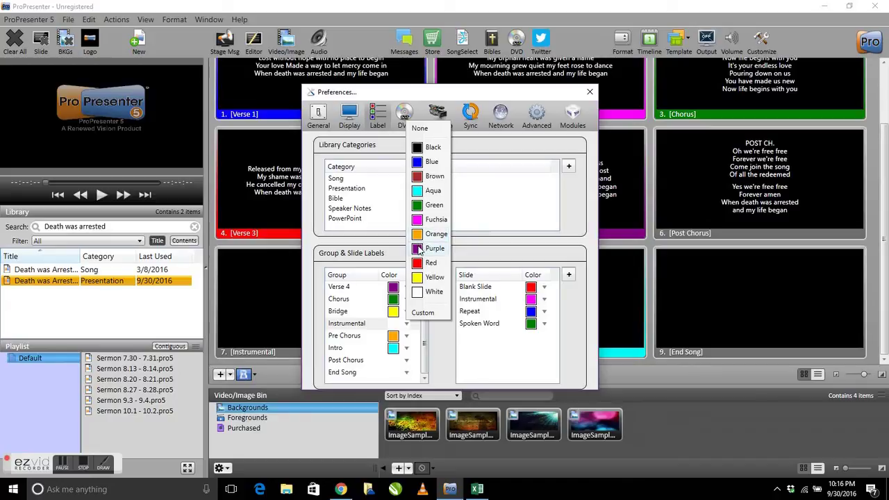
pyautogui.click(420, 178)
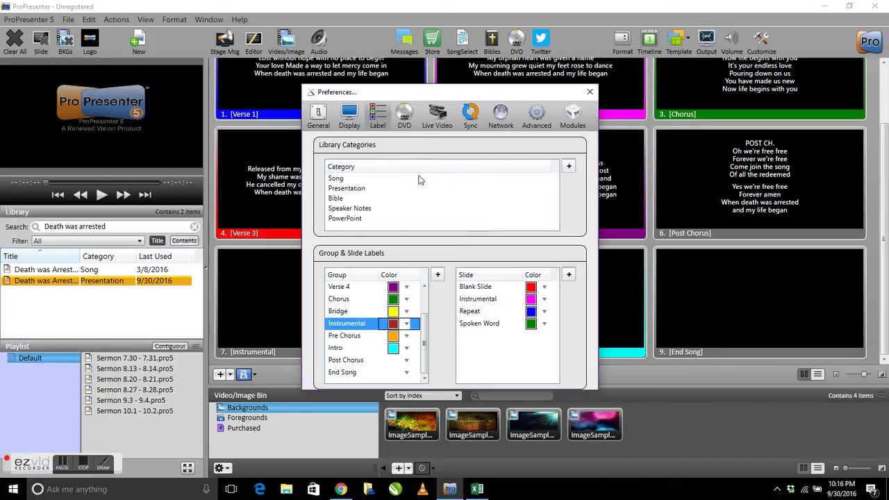
pyautogui.click(405, 364)
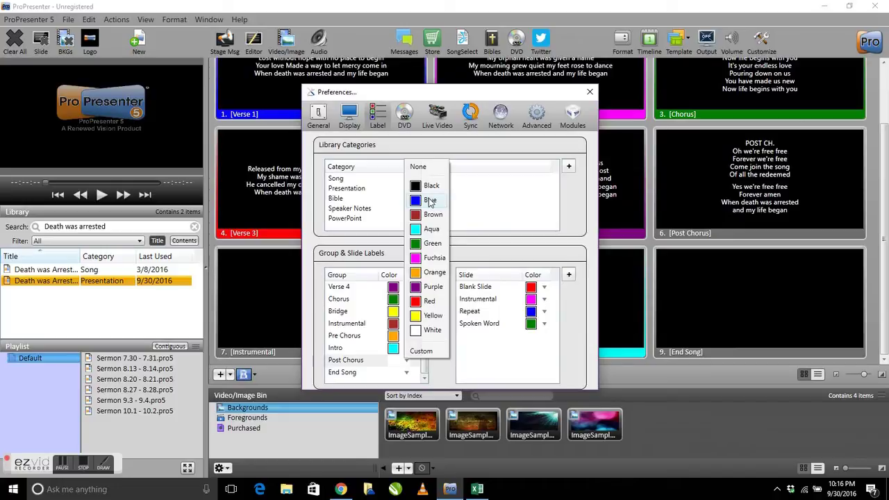
pyautogui.click(432, 245)
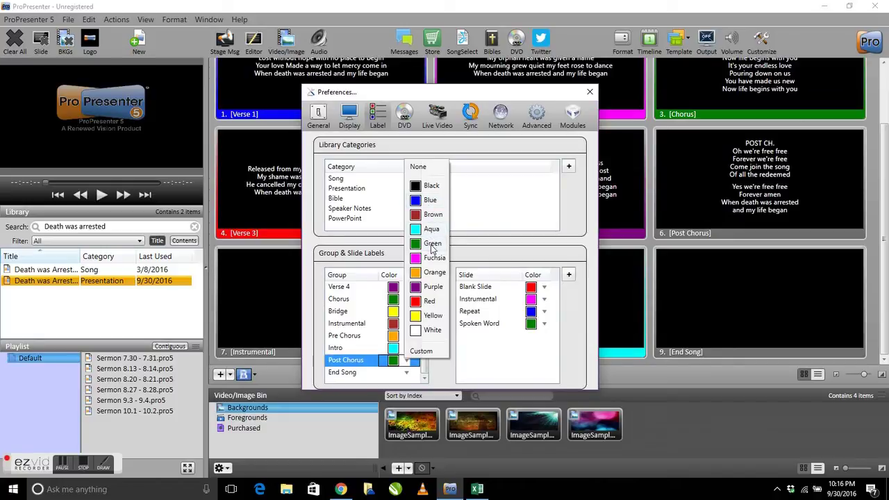
# Set the End Song group label colour to red and close the preferences.
pyautogui.click(408, 374)
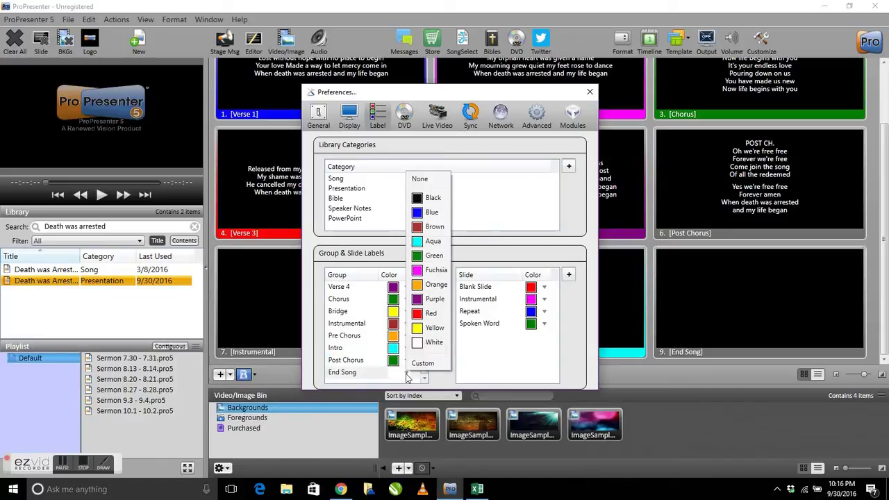
pyautogui.click(425, 315)
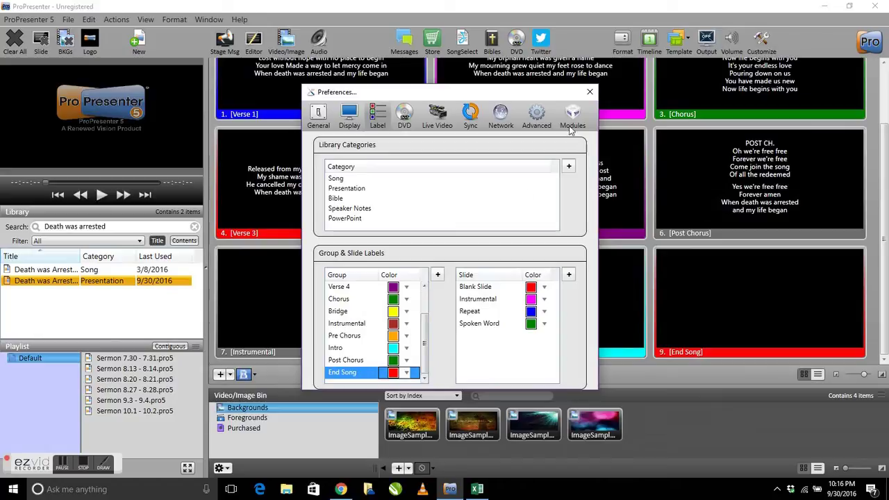
pyautogui.click(590, 93)
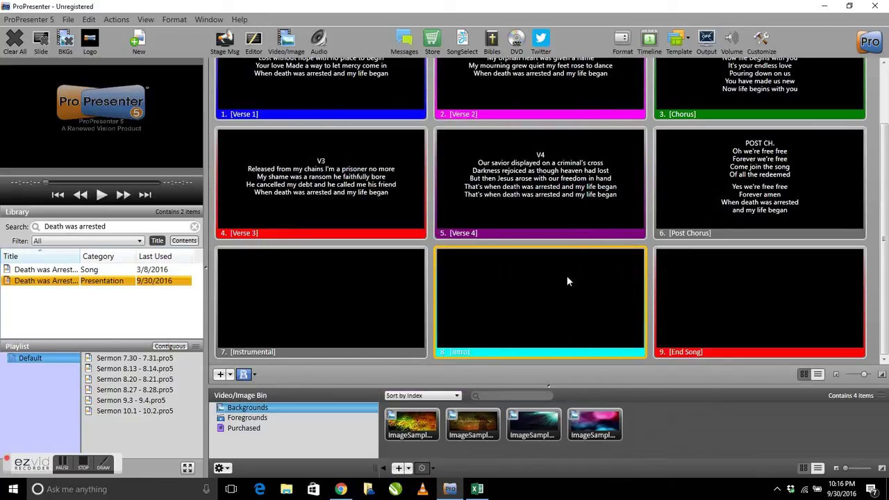
# In the slide editor, delete the V1 heading and the empty last line from the Verse 1 slide.
pyautogui.scroll(1, 567, 277)
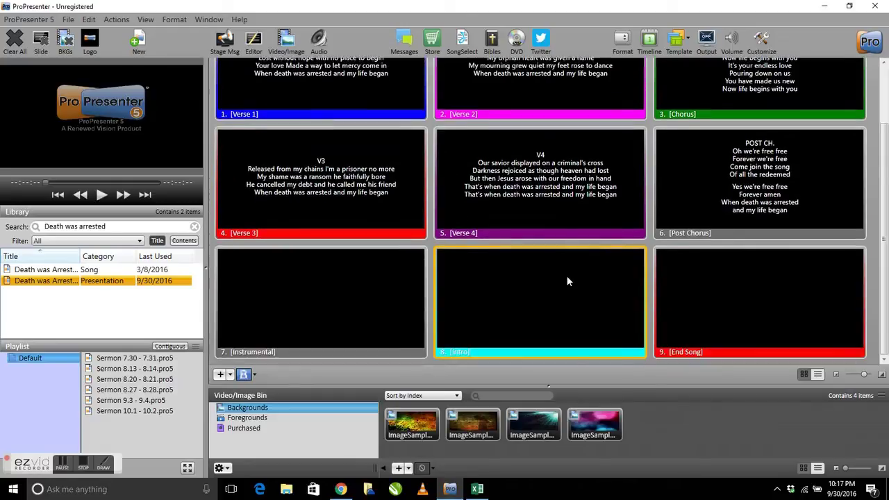
pyautogui.scroll(1, 567, 281)
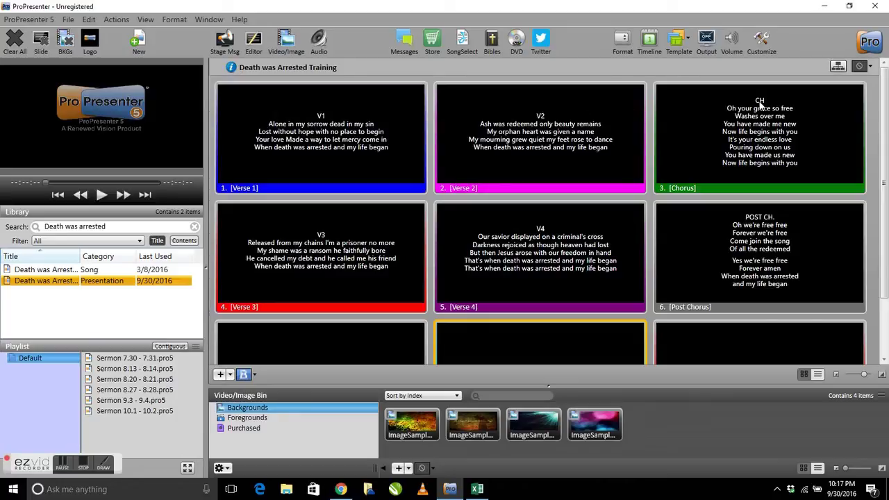
pyautogui.click(254, 43)
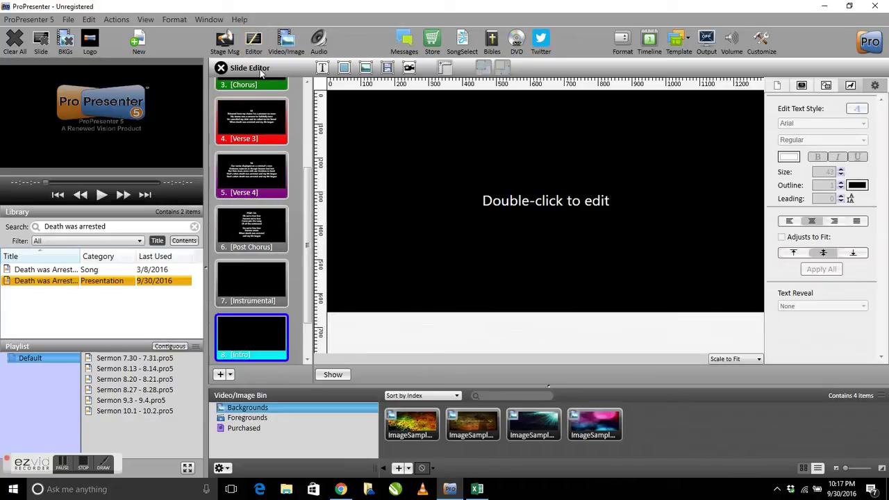
pyautogui.scroll(5, 251, 111)
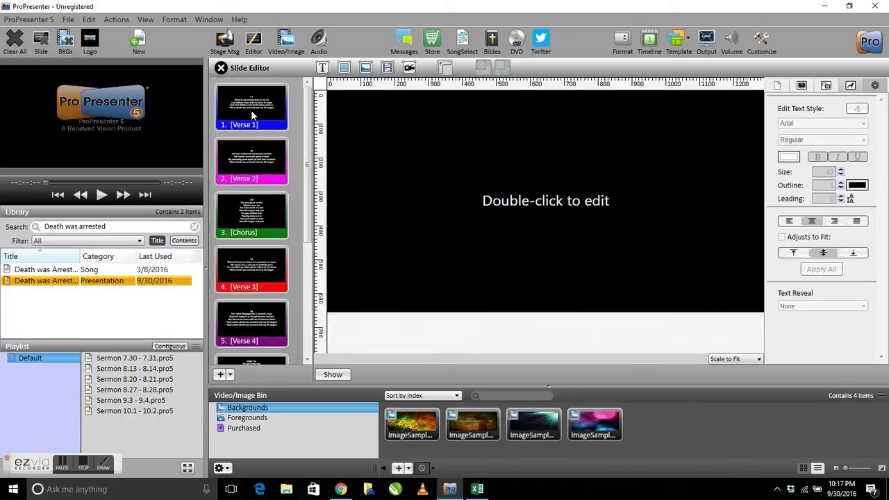
pyautogui.click(250, 109)
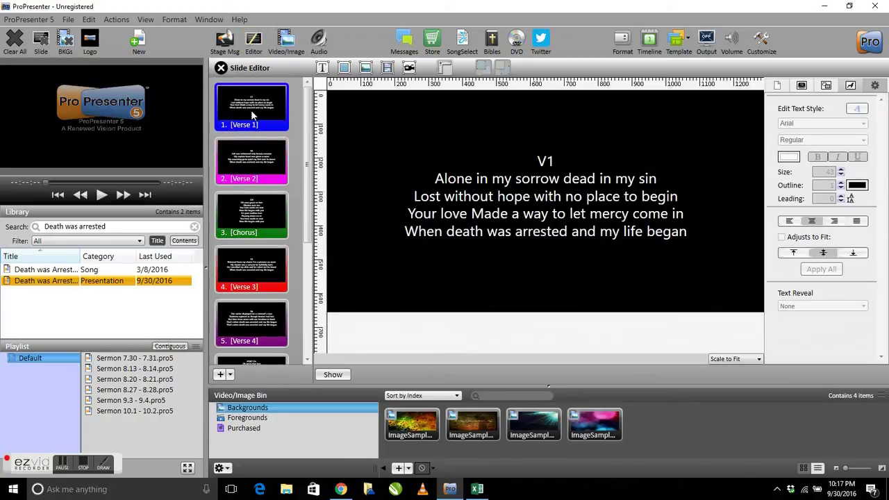
pyautogui.click(571, 168)
pyautogui.click(571, 165)
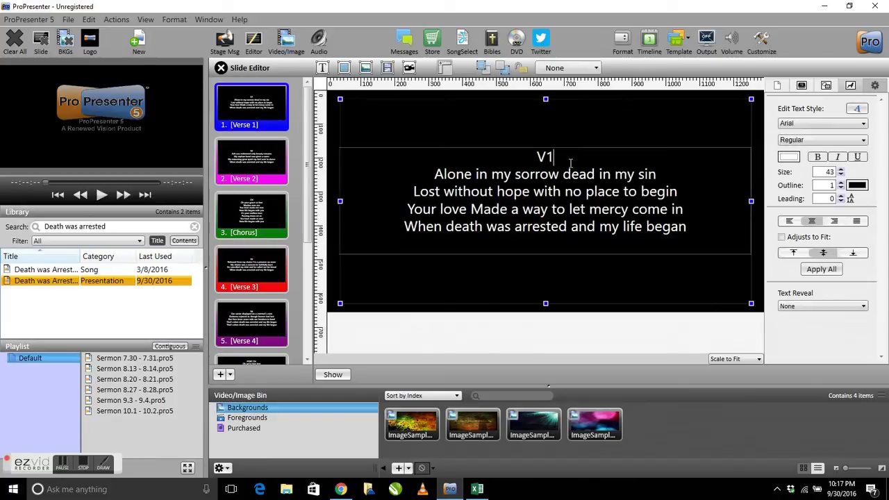
pyautogui.press('BackSpace')
pyautogui.press('BackSpace')
pyautogui.press('Delete')
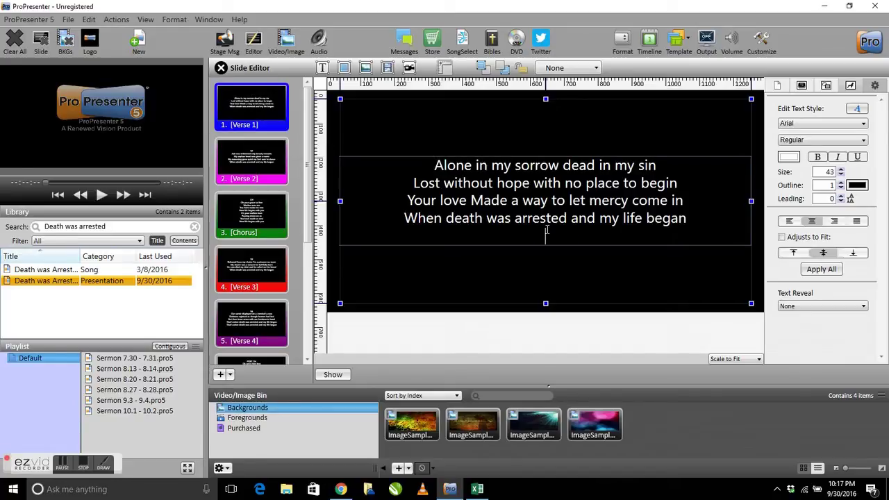
pyautogui.press('BackSpace')
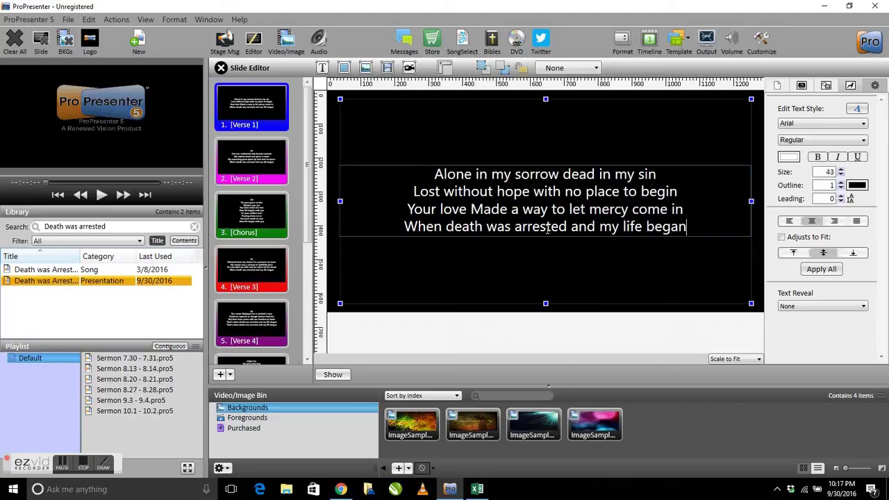
# Remove the V2 heading line and the trailing blank line from the Verse 2 slide.
pyautogui.click(242, 163)
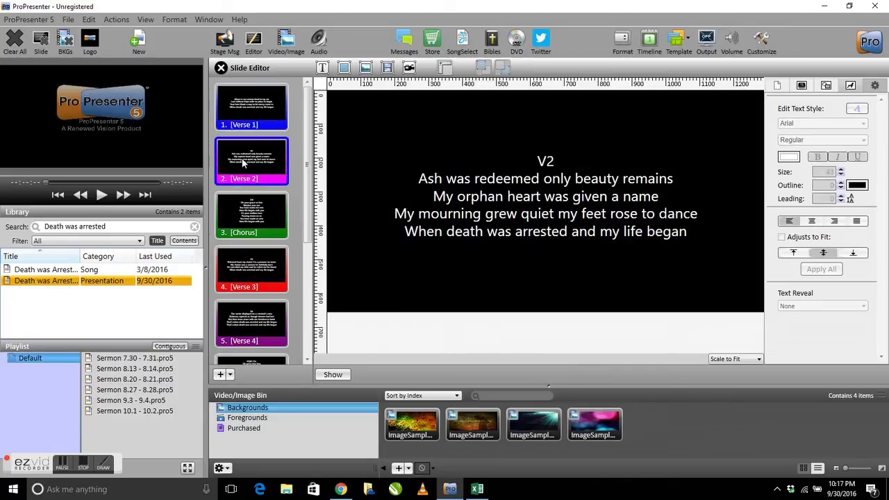
pyautogui.click(606, 137)
pyautogui.click(597, 160)
pyautogui.press('BackSpace')
pyautogui.press('BackSpace')
pyautogui.press('BackSpace')
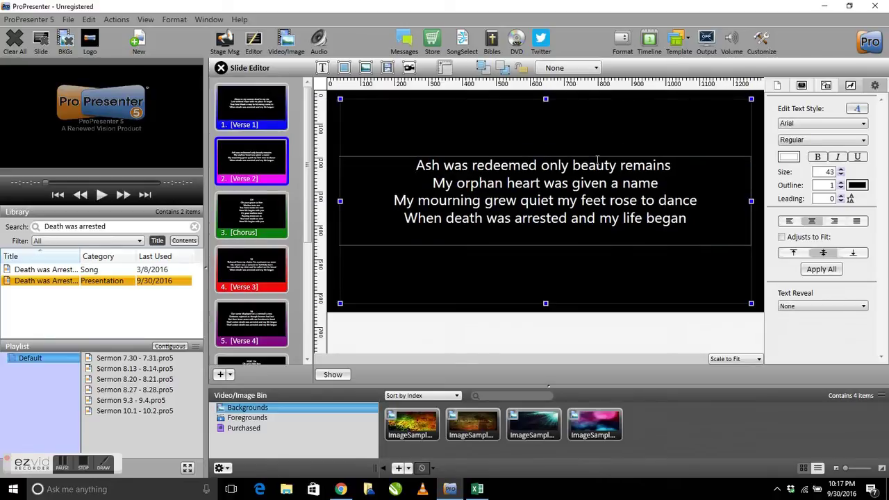
pyautogui.click(550, 234)
pyautogui.press('BackSpace')
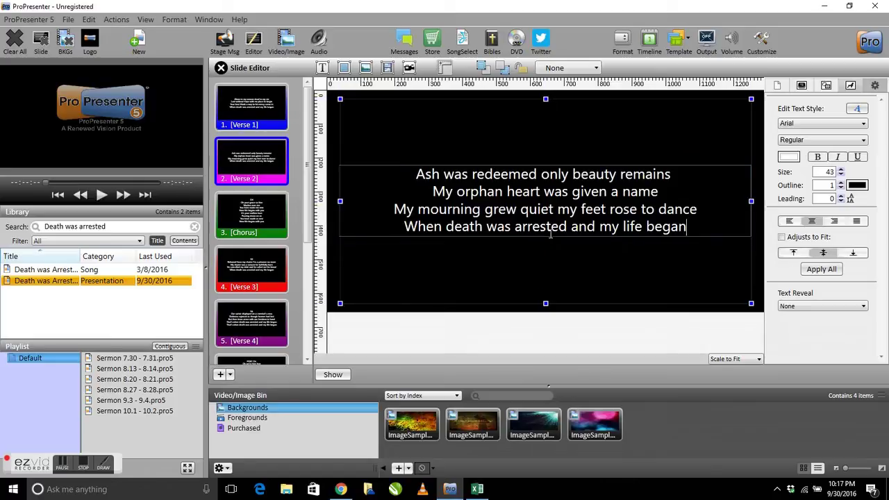
# Remove the CH heading line and the trailing blank line from the Chorus slide.
pyautogui.click(257, 216)
pyautogui.click(563, 121)
pyautogui.click(565, 123)
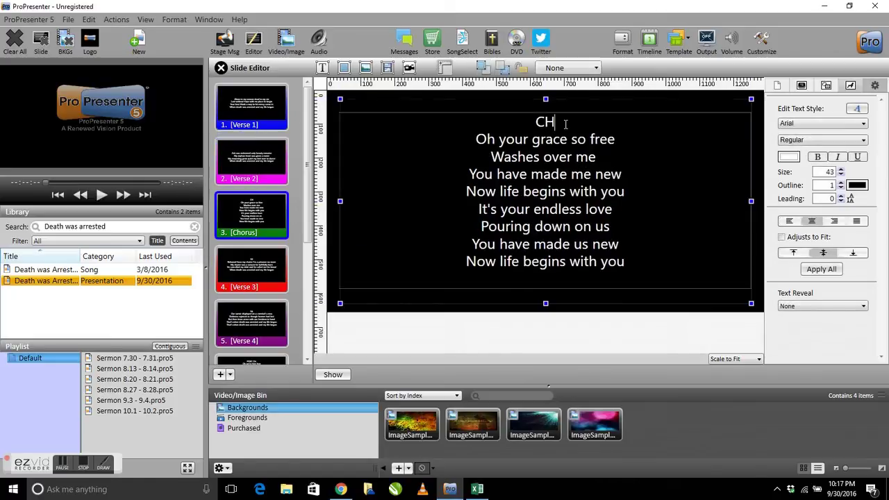
pyautogui.press('BackSpace')
pyautogui.press('BackSpace')
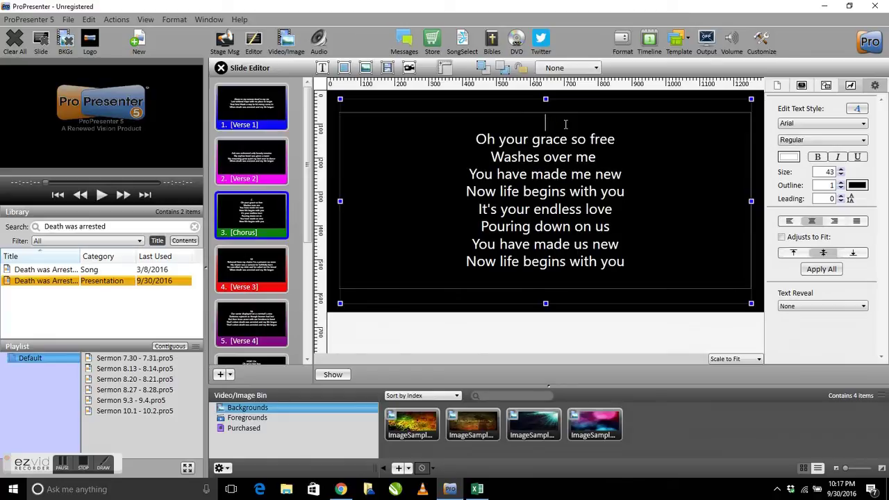
pyautogui.press('Delete')
pyautogui.click(534, 270)
pyautogui.press('BackSpace')
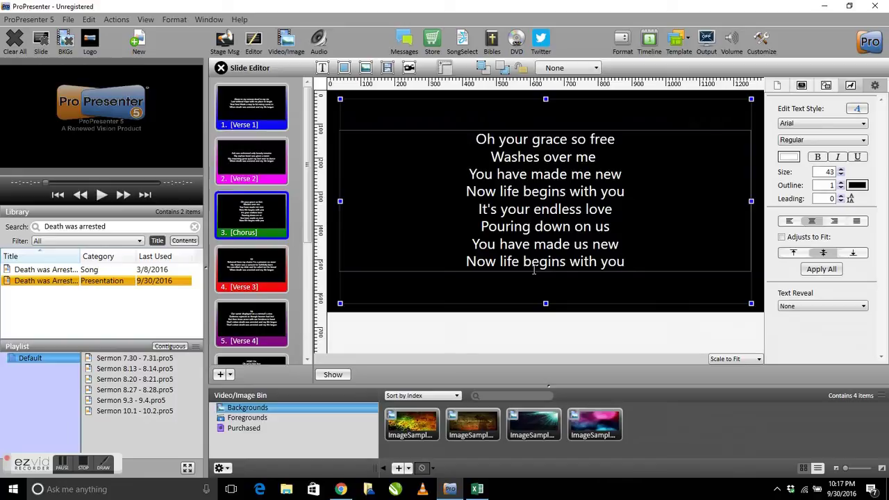
# Remove the V3 heading line and the trailing blank line from the Verse 3 slide.
pyautogui.click(243, 274)
pyautogui.click(566, 157)
pyautogui.click(569, 157)
pyautogui.press('BackSpace')
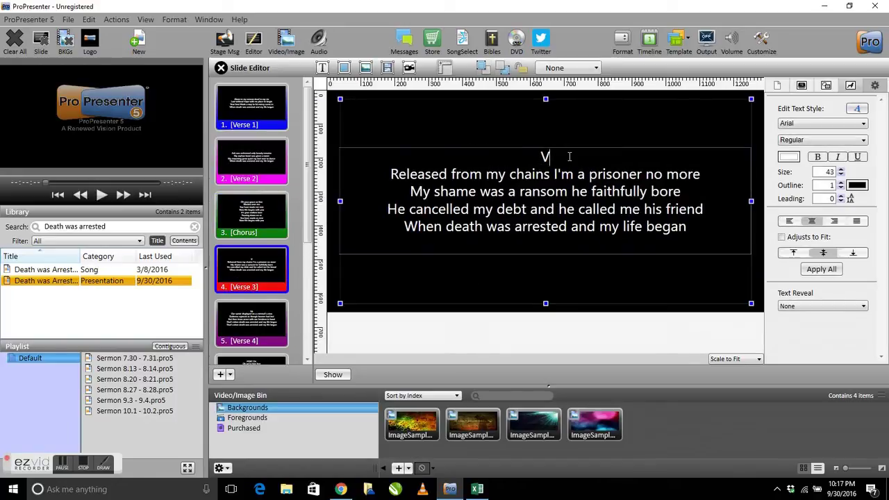
pyautogui.press('BackSpace')
pyautogui.press('Delete')
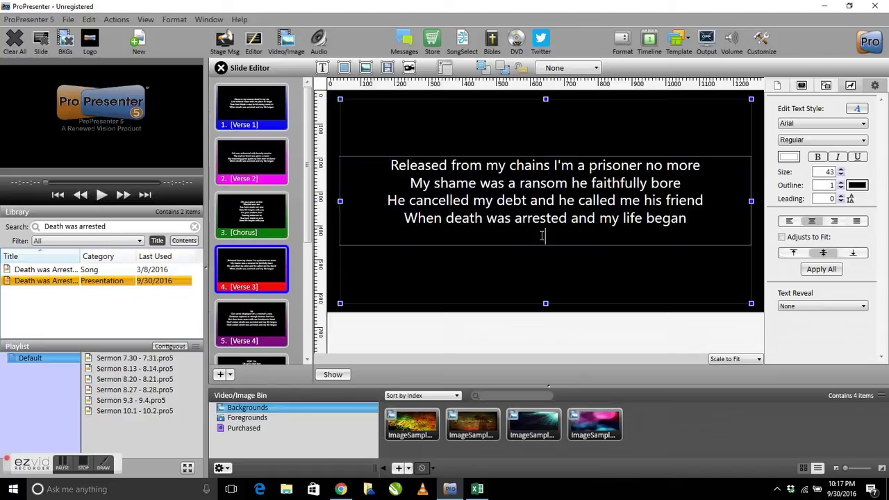
pyautogui.press('BackSpace')
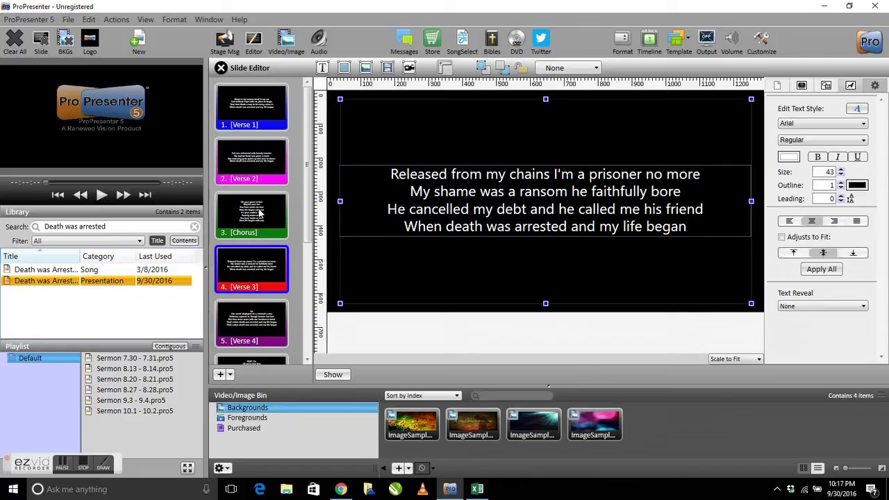
# Remove the V4 heading line and the trailing blank lines from the Verse 4 slide.
pyautogui.click(248, 325)
pyautogui.click(546, 147)
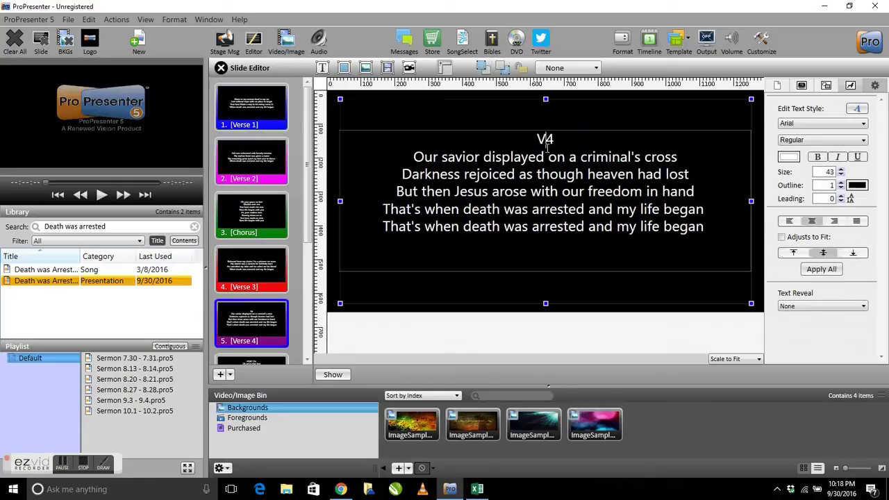
pyautogui.press('BackSpace')
pyautogui.press('BackSpace')
pyautogui.press('BackSpace')
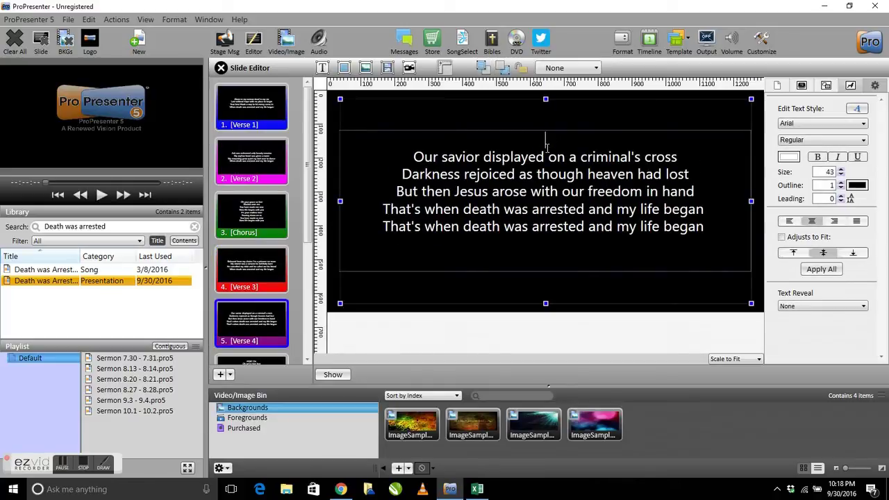
pyautogui.click(557, 259)
pyautogui.press('BackSpace')
pyautogui.press('BackSpace')
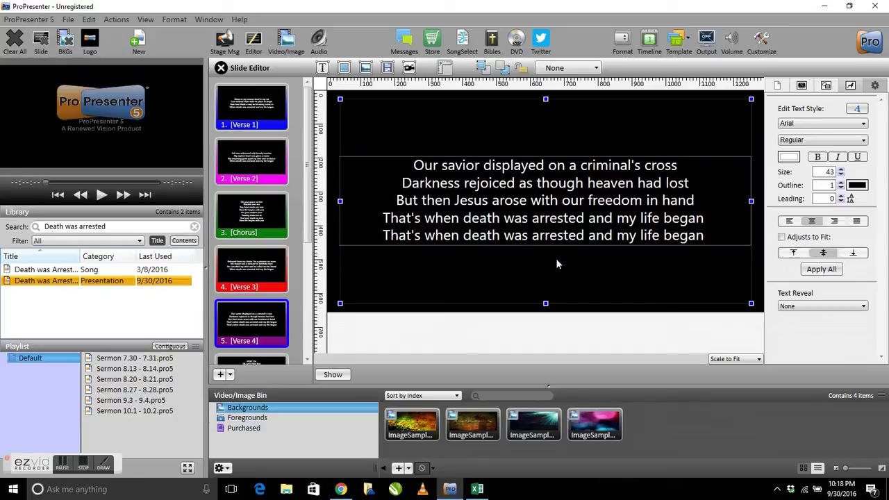
# Remove the POST CH. heading line and the trailing blank lines from the Post Chorus slide.
pyautogui.moveTo(309, 240); pyautogui.dragTo(313, 316)
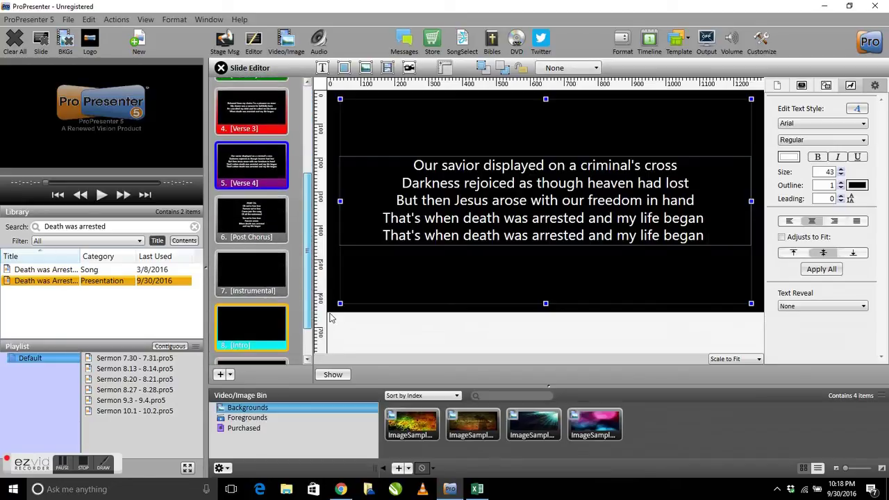
pyautogui.click(251, 219)
pyautogui.click(553, 115)
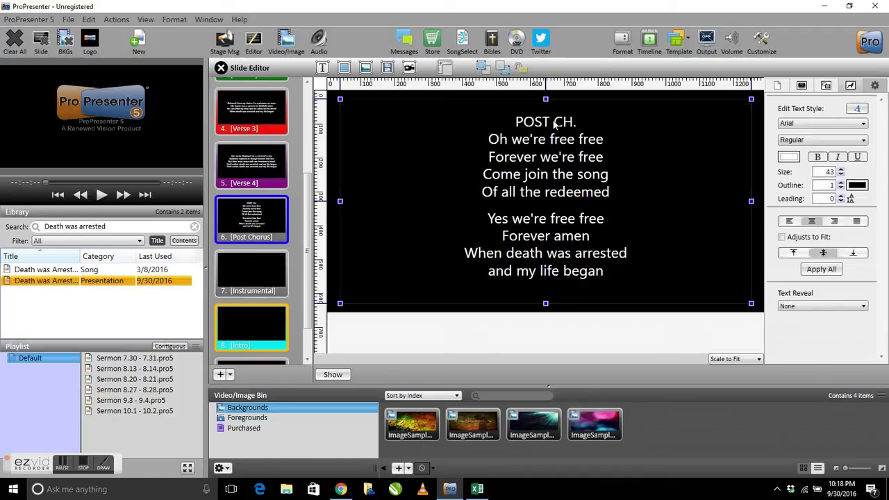
pyautogui.moveTo(587, 114); pyautogui.dragTo(441, 112)
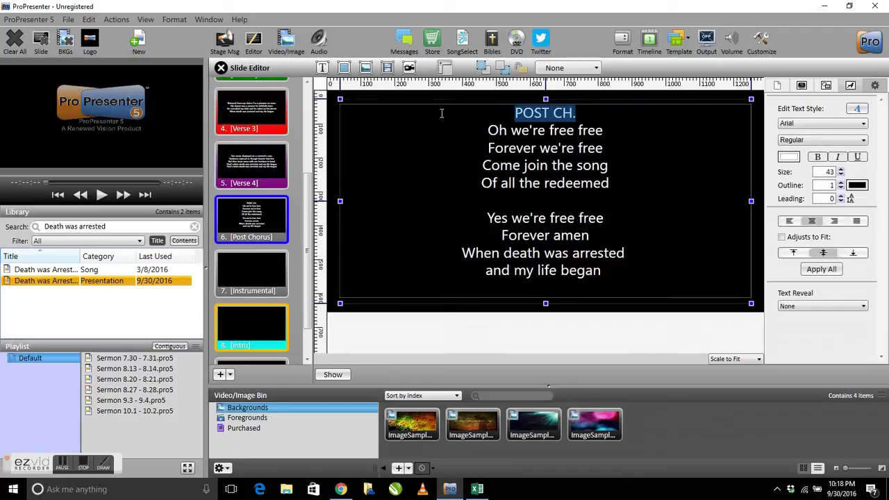
pyautogui.press('Delete')
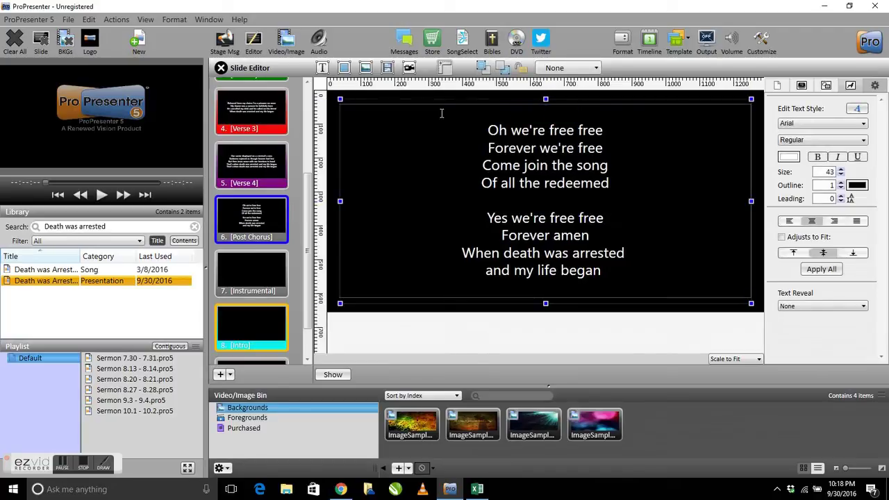
pyautogui.press('Delete')
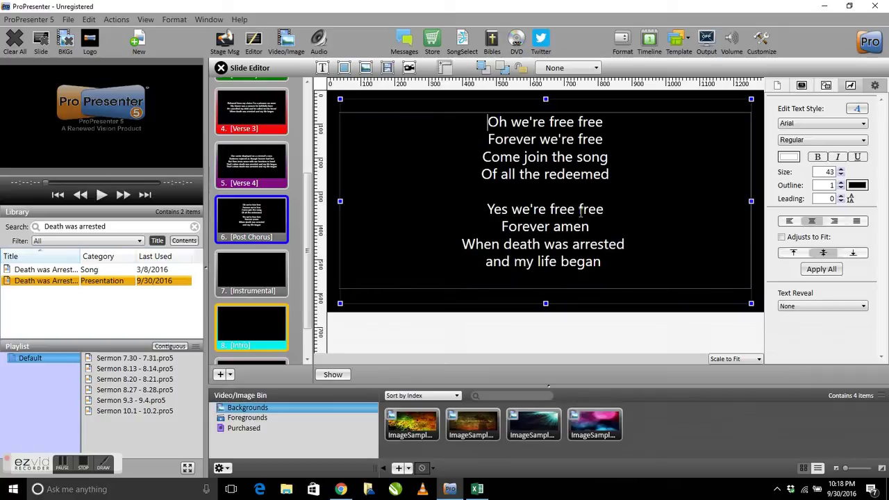
pyautogui.click(548, 278)
pyautogui.press('BackSpace')
pyautogui.press('BackSpace')
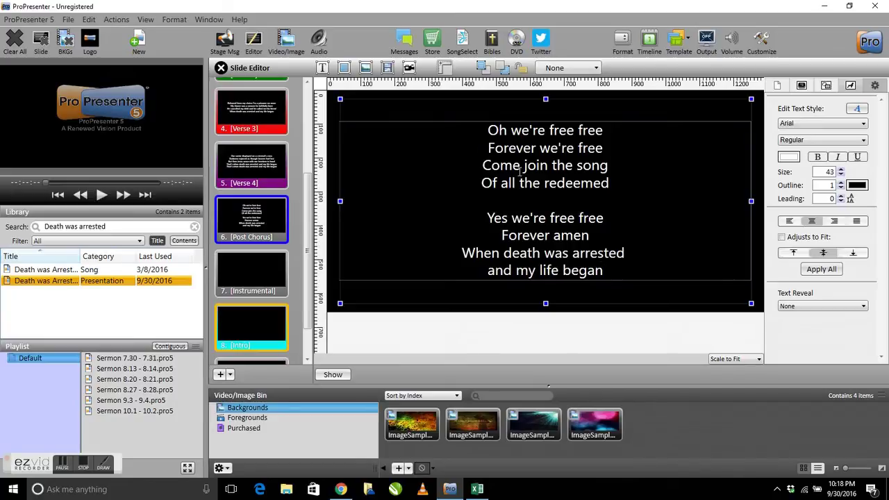
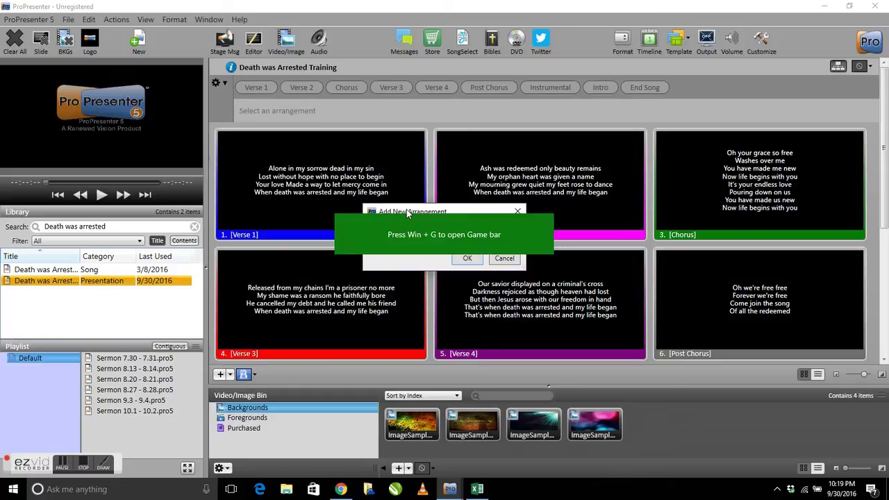
# Name the new arrangement with the singer's first name followed by Singing, and create it.
pyautogui.write('Sean Singing')
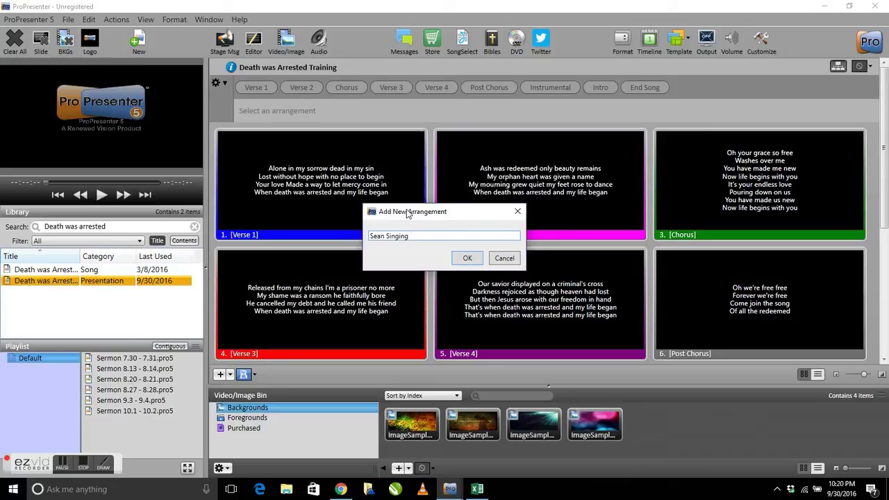
pyautogui.click(466, 259)
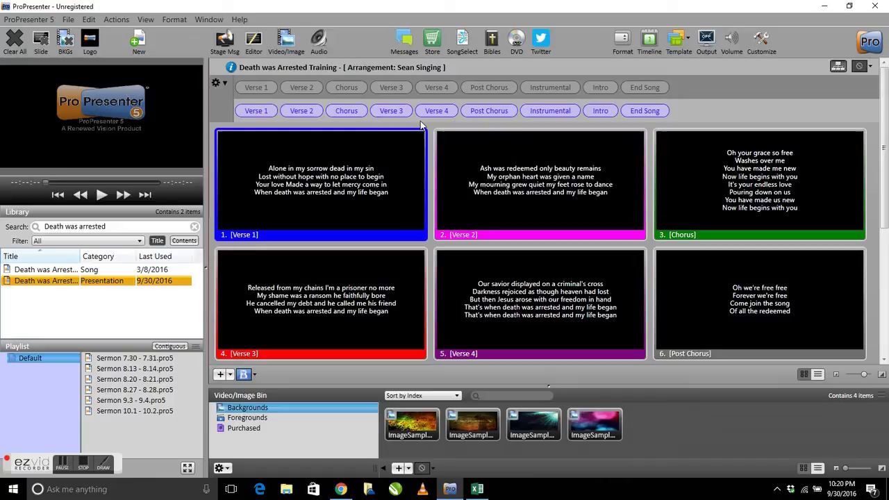
# In the arrangement, insert an extra Chorus after Verse 4 and an extra Instrumental between the first Chorus and Verse 3.
pyautogui.moveTo(456, 116)
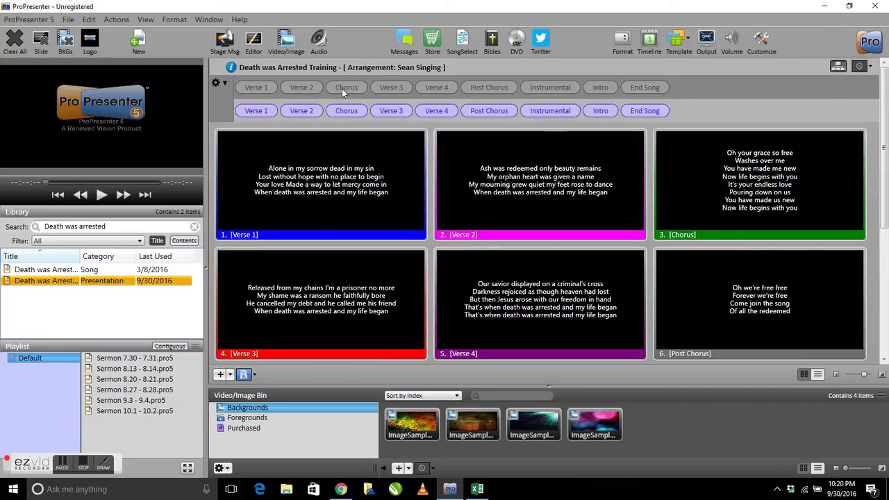
pyautogui.moveTo(342, 88); pyautogui.dragTo(457, 114)
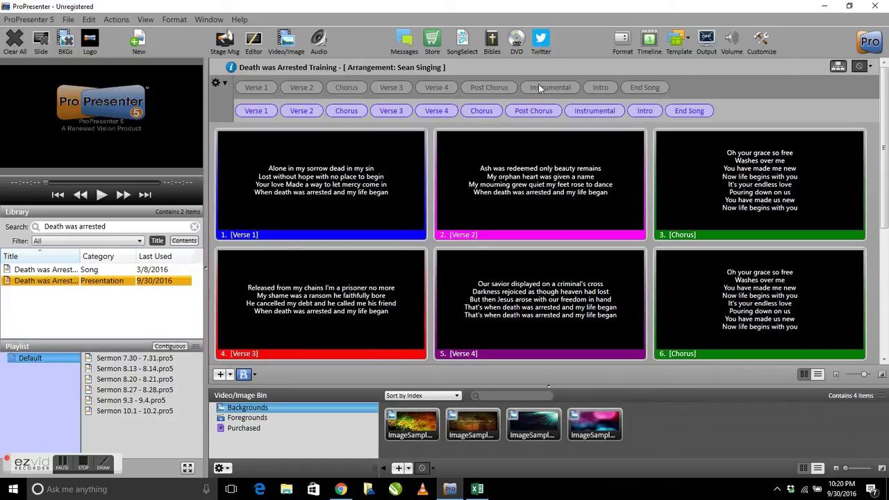
pyautogui.moveTo(540, 84); pyautogui.dragTo(370, 115)
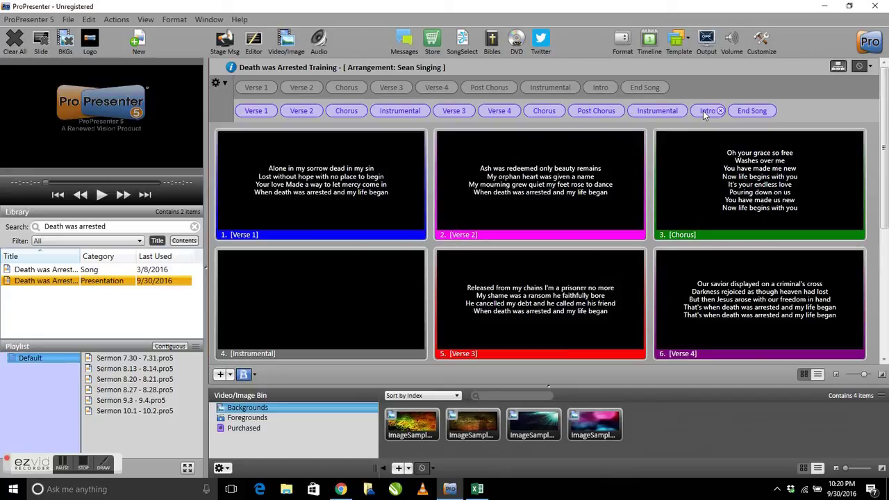
# Move Intro to the start of the current arrangement, ahead of Verse 1.
pyautogui.moveTo(705, 115); pyautogui.dragTo(245, 117)
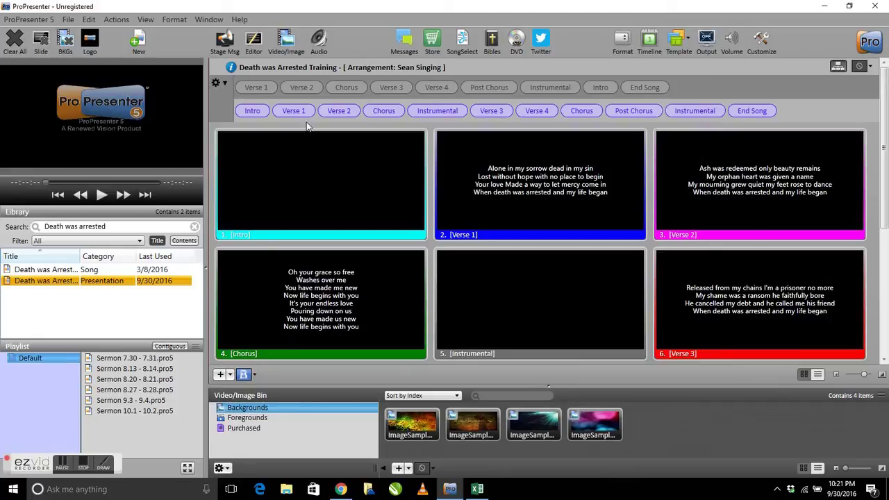
# Add another new arrangement named with the second singer's first name followed by Singing.
pyautogui.click(216, 83)
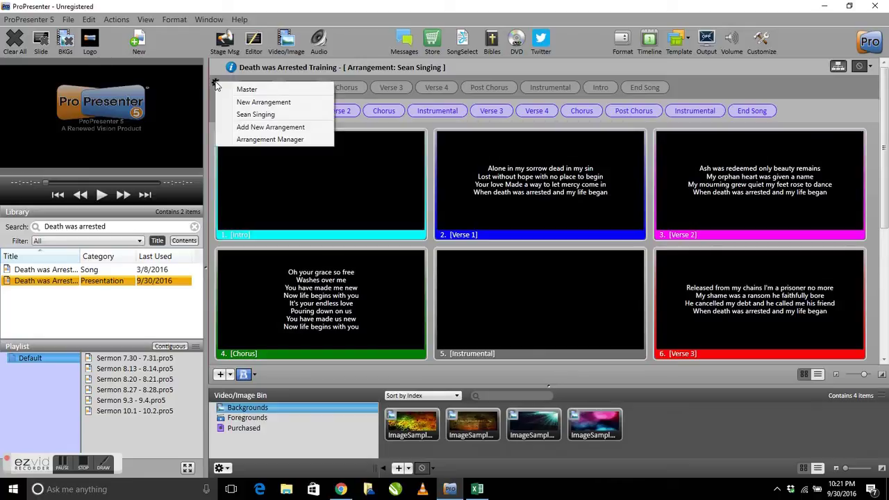
pyautogui.click(257, 128)
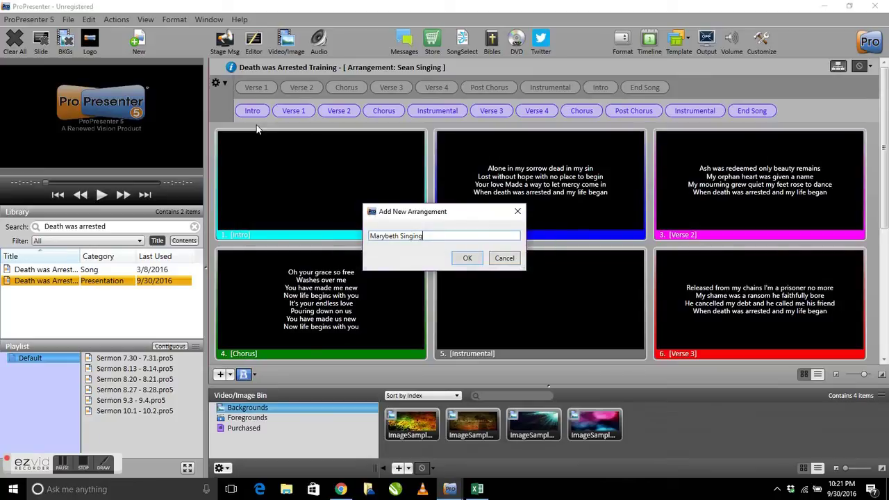
pyautogui.press('Left')
pyautogui.press('Left')
pyautogui.press('Left')
pyautogui.press('Left')
pyautogui.press('Left')
pyautogui.press('Left')
pyautogui.press('Left')
pyautogui.press('Left')
pyautogui.press('Left')
pyautogui.press('Left')
pyautogui.press('Left')
pyautogui.press('Left')
pyautogui.press('BackSpace')
pyautogui.write('i')
pyautogui.click(464, 258)
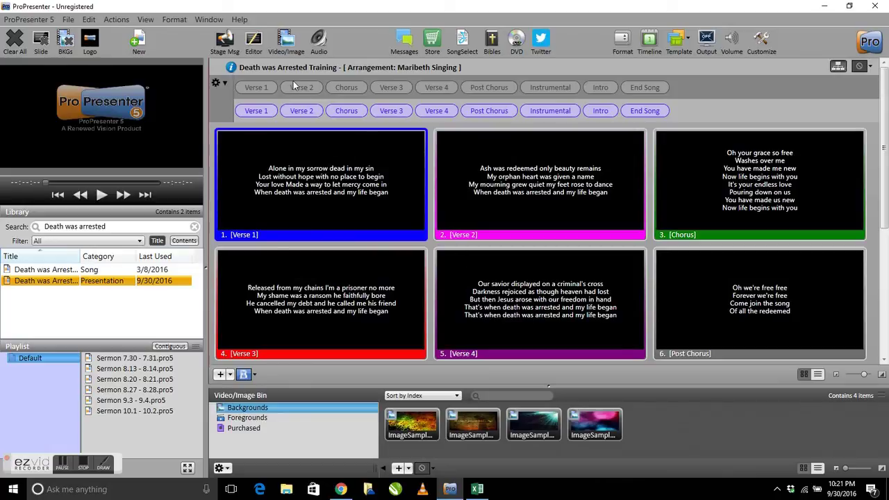
# Put Intro first in the new arrangement instead of before End Song, and insert an extra Instrumental between Verse 1 and Verse 2.
pyautogui.moveTo(596, 88); pyautogui.dragTo(244, 108)
pyautogui.moveTo(614, 112); pyautogui.dragTo(614, 111)
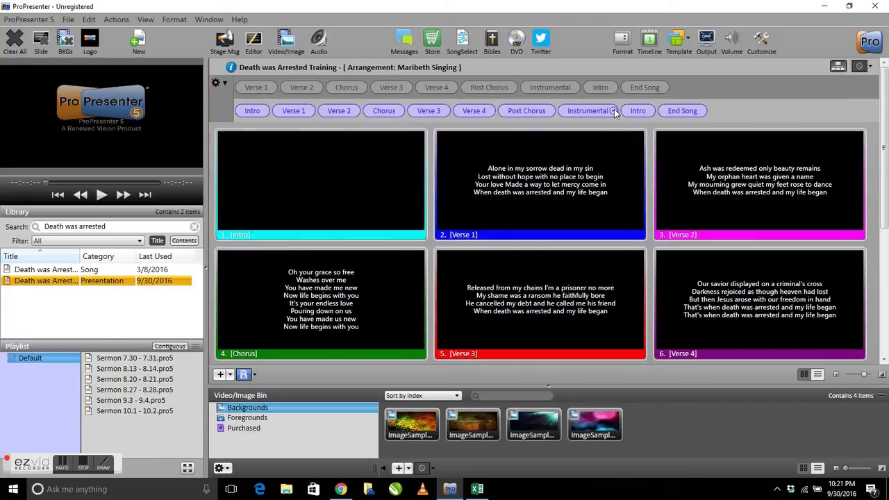
pyautogui.click(650, 110)
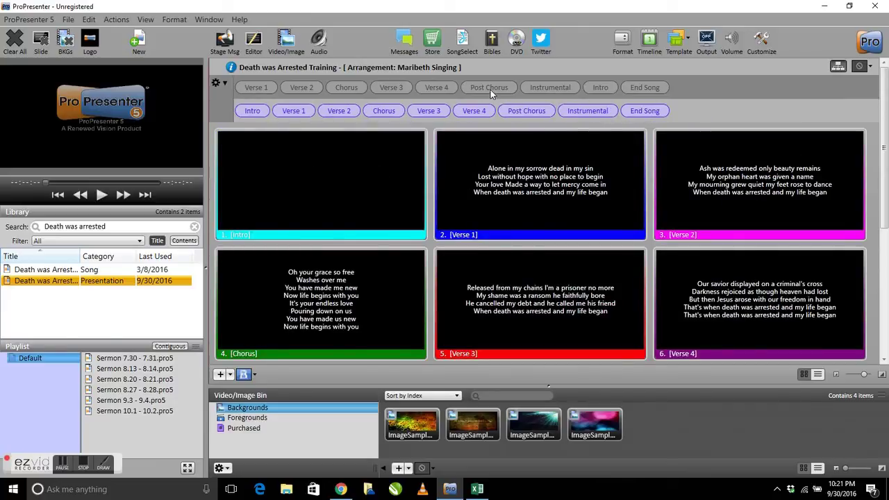
pyautogui.moveTo(542, 88); pyautogui.dragTo(322, 114)
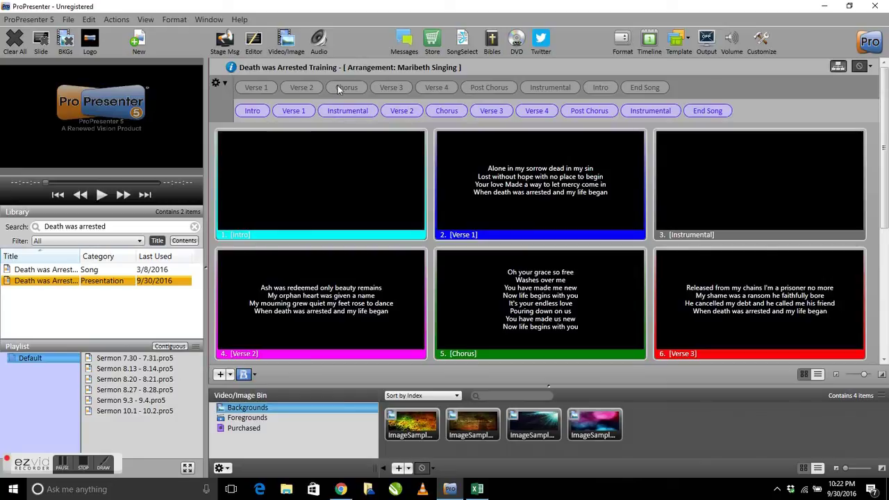
# Insert an extra Chorus after Verse 4 and a second Post Chorus before the last Instrumental, and hide the arrangement rows.
pyautogui.moveTo(340, 91); pyautogui.dragTo(552, 115)
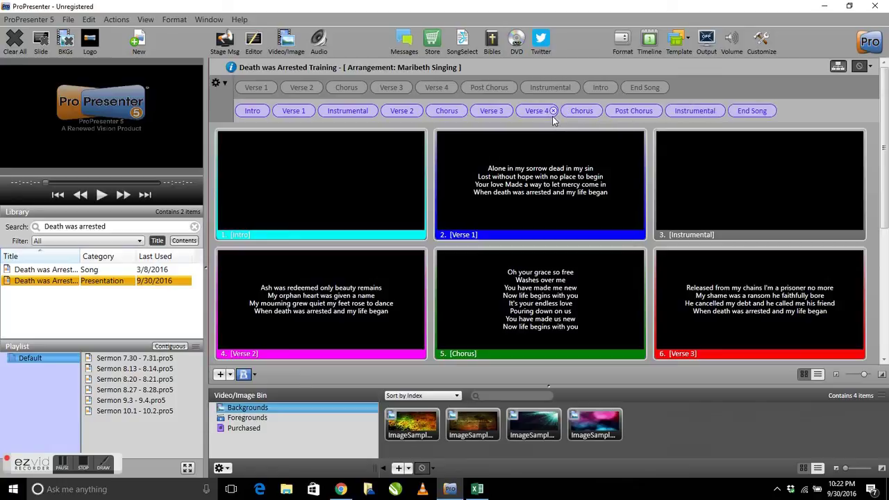
pyautogui.moveTo(343, 86); pyautogui.dragTo(615, 105)
pyautogui.moveTo(493, 85); pyautogui.dragTo(613, 113)
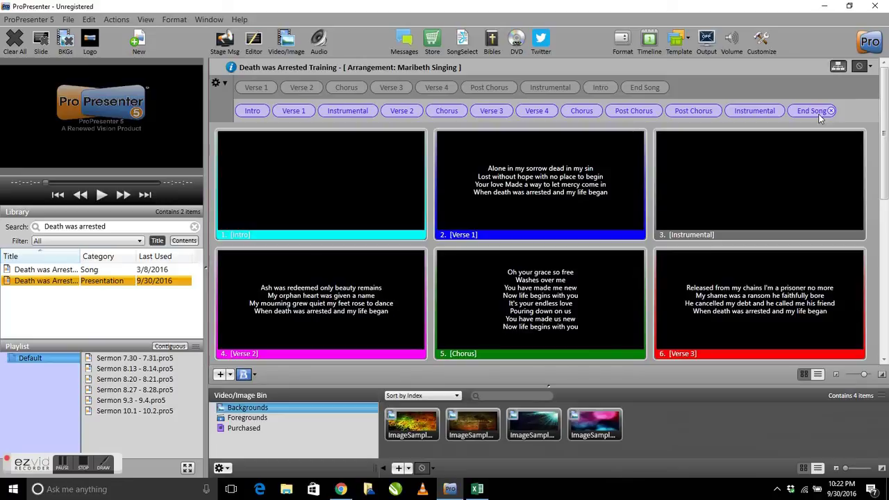
pyautogui.click(837, 66)
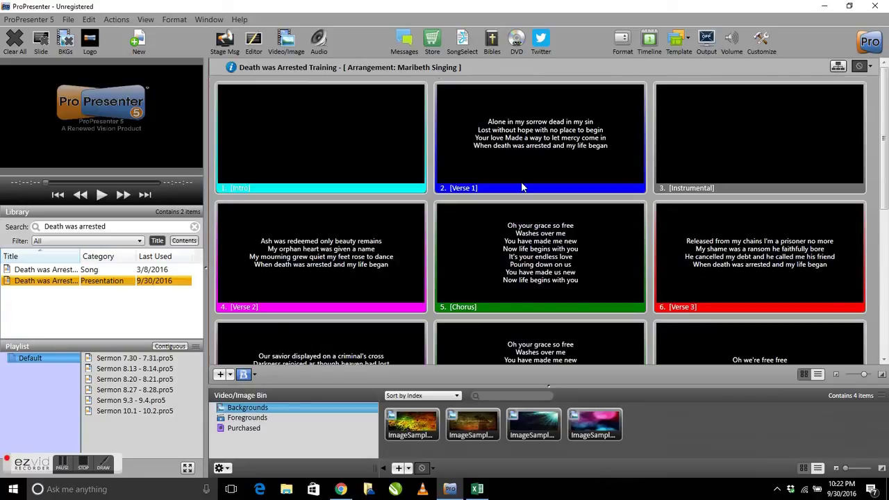
# In the slide editor, split the Chorus slide into two slides after the first "Now life begins with you" line.
pyautogui.scroll(-5, 522, 188)
pyautogui.scroll(5, 522, 186)
pyautogui.click(511, 245)
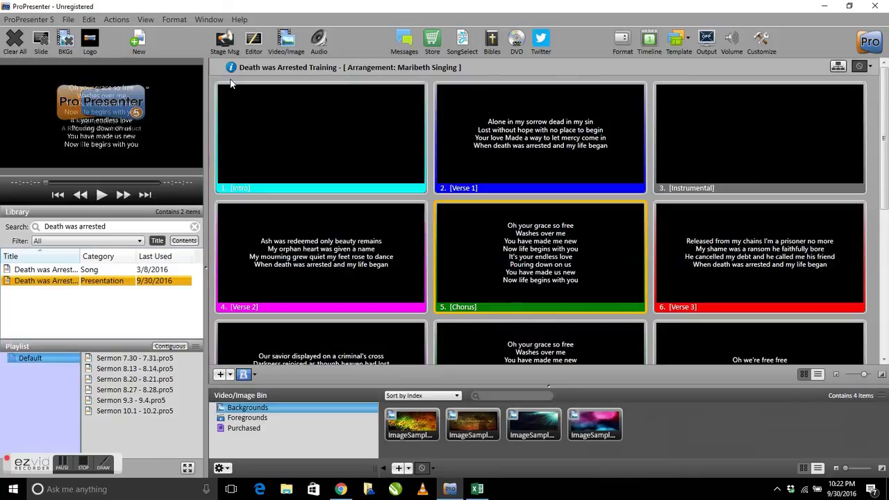
pyautogui.click(254, 49)
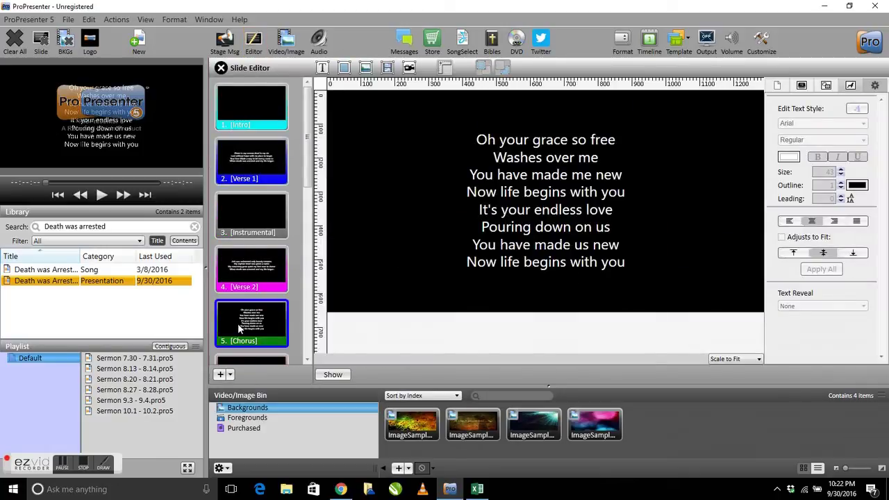
pyautogui.click(595, 202)
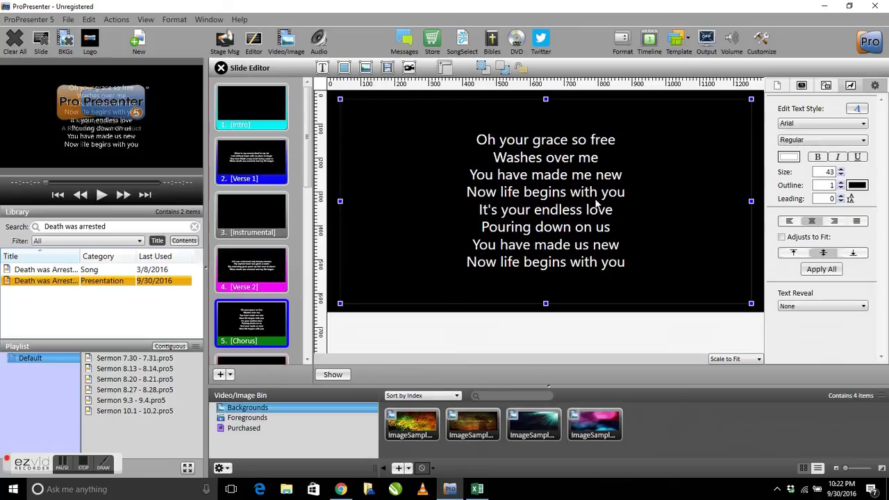
pyautogui.click(638, 195)
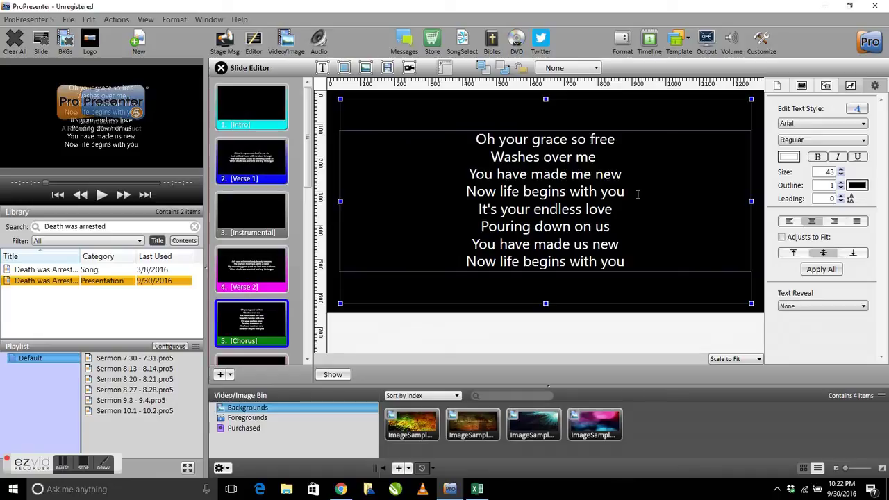
pyautogui.hotkey('ctrl', 'Return')
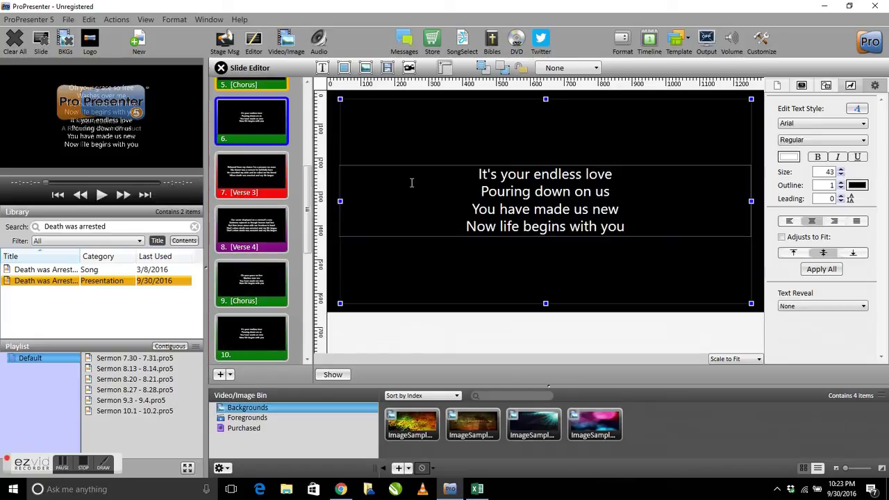
# Split the Verse 1 slide into two slides after the line "Lost without hope with no place to begin".
pyautogui.click(245, 86)
pyautogui.scroll(5, 245, 86)
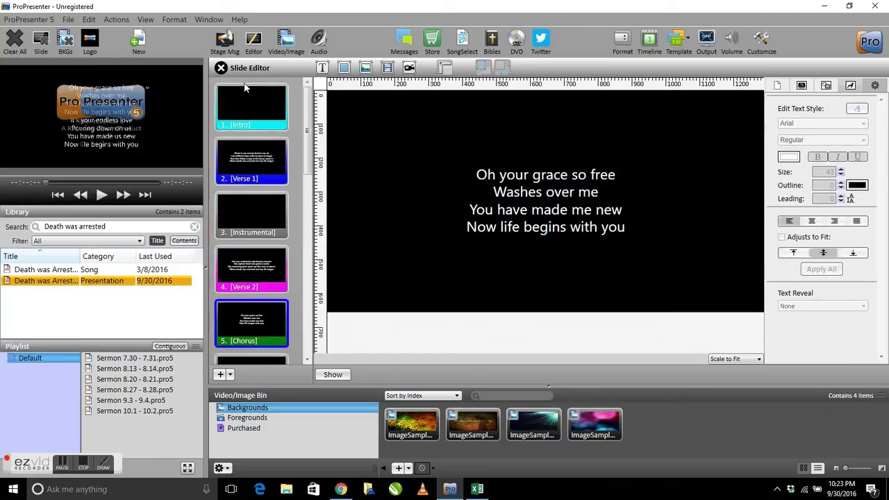
pyautogui.click(243, 161)
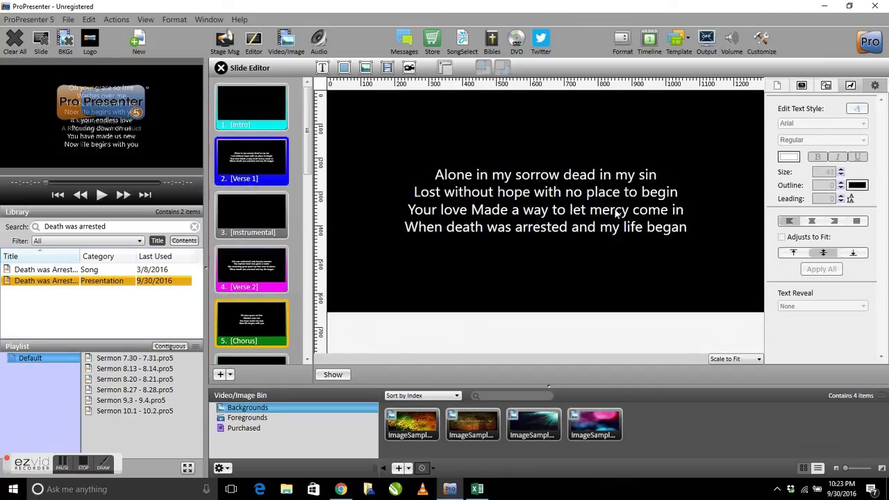
pyautogui.click(688, 194)
pyautogui.doubleClick(688, 192)
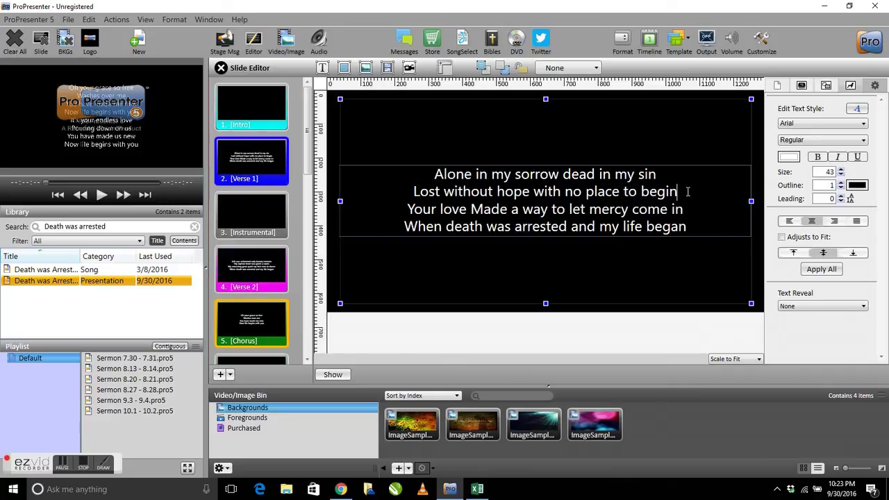
pyautogui.hotkey('ctrl', 'Return')
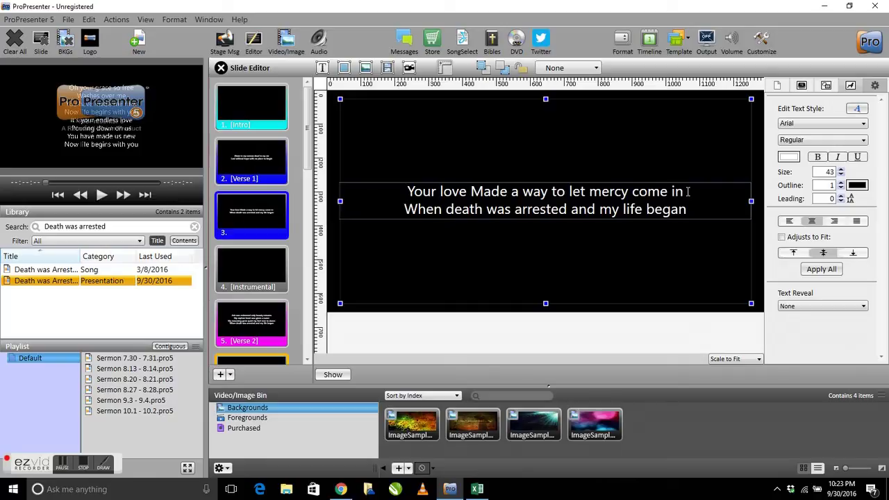
# Change "Made" to lowercase "made" on the second Verse 1 slide and close the slide editor.
pyautogui.click(484, 193)
pyautogui.press('BackSpace')
pyautogui.write('m')
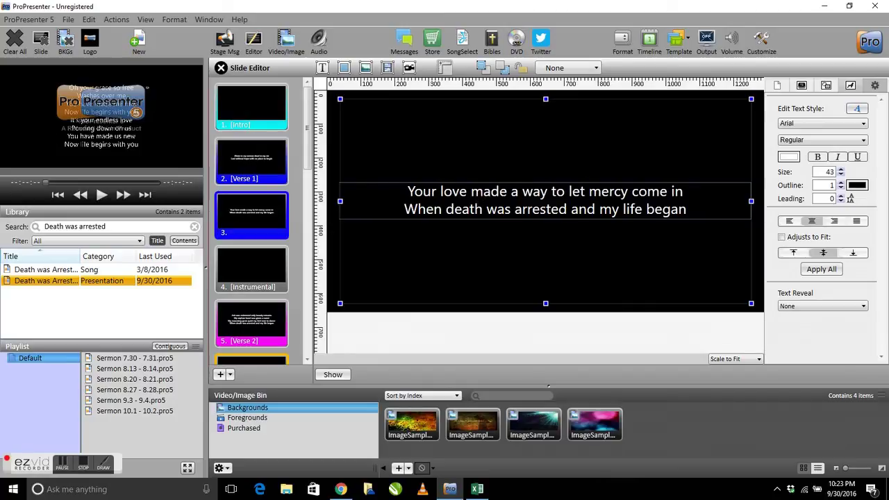
pyautogui.click(221, 69)
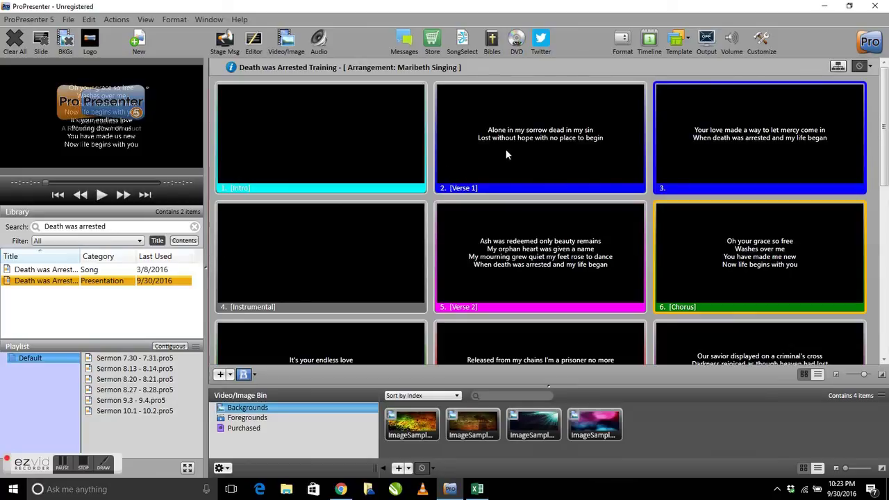
# Show the first Verse 1 slide live and review the arrangement's slides through to End Song.
pyautogui.rightClick(507, 155)
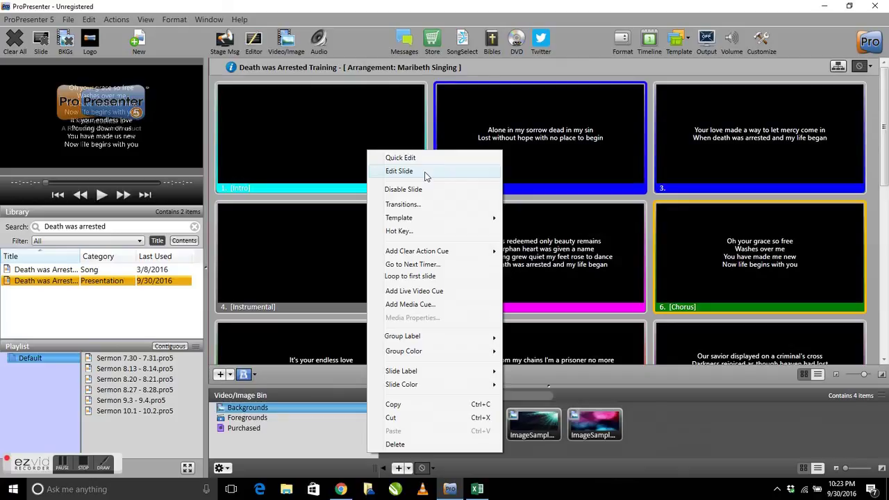
pyautogui.click(540, 173)
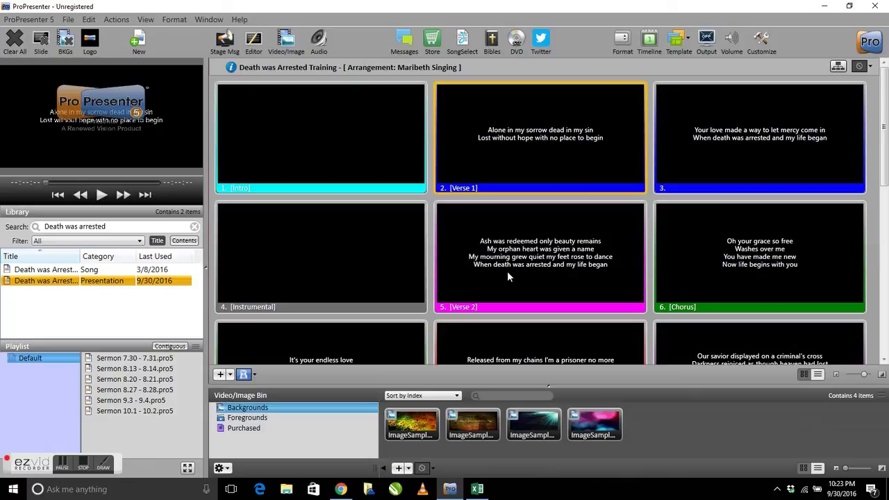
pyautogui.scroll(-5, 507, 275)
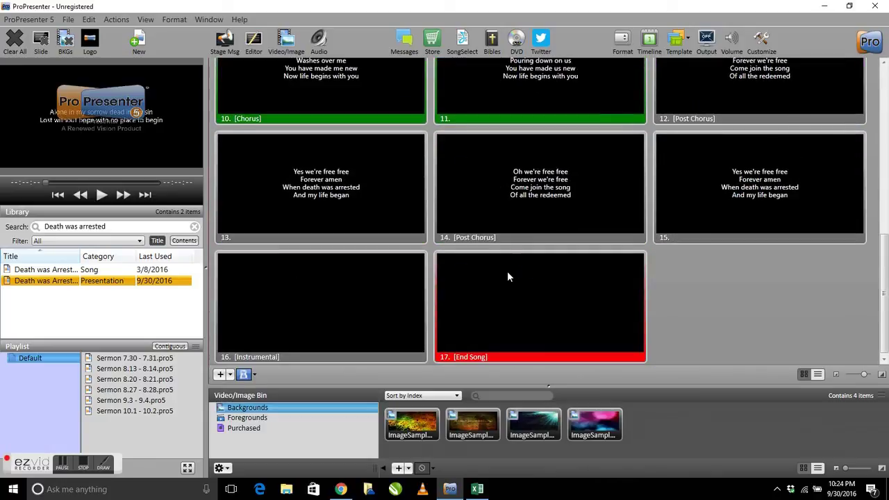
pyautogui.scroll(5, 507, 277)
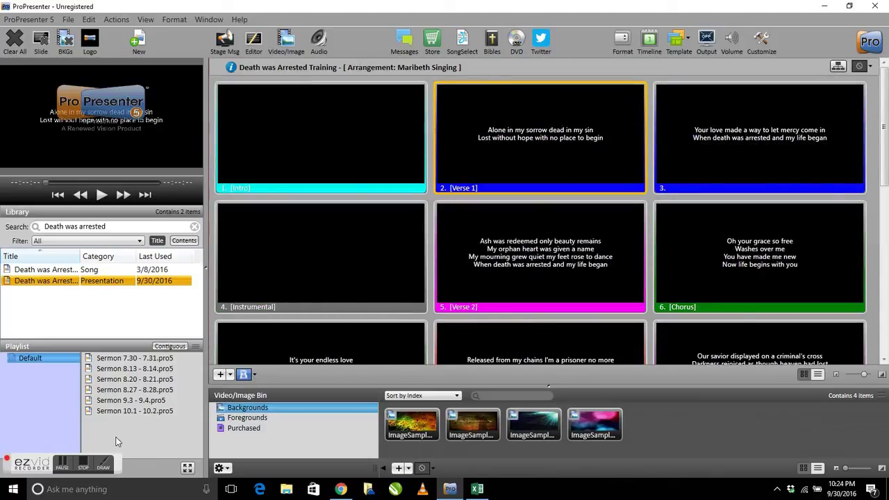